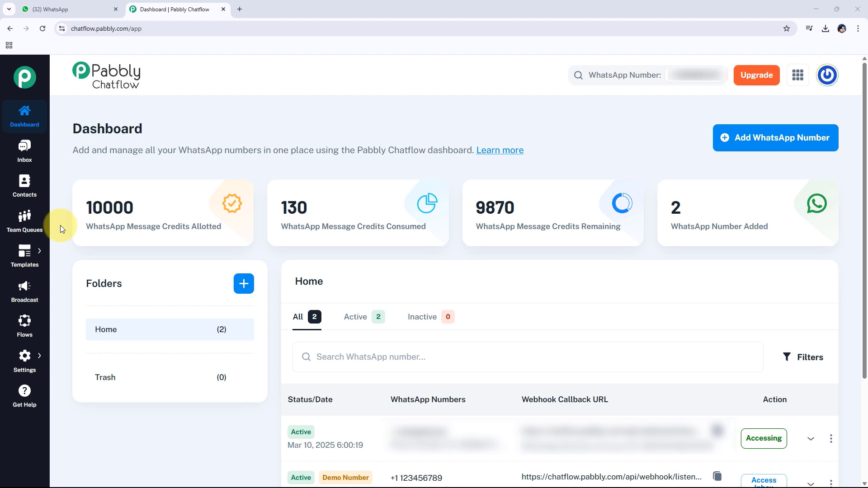
Open the WhatsApp templates list and reload the page.
mouse_move(28, 269)
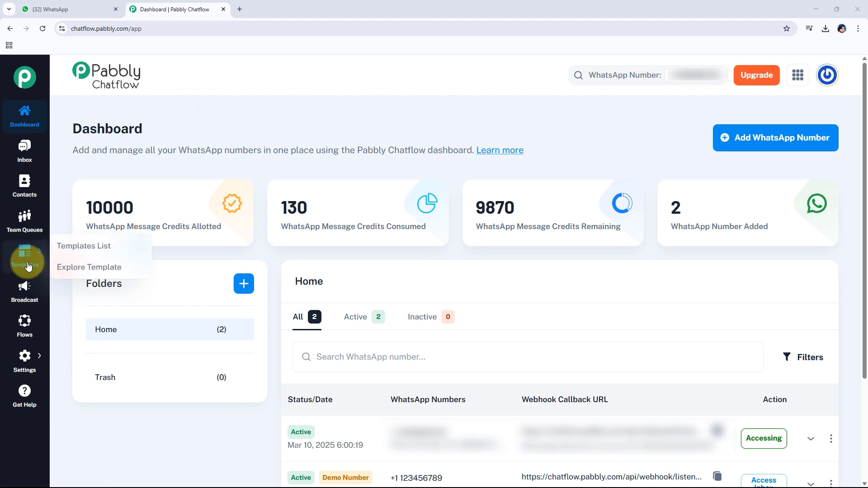
click(91, 250)
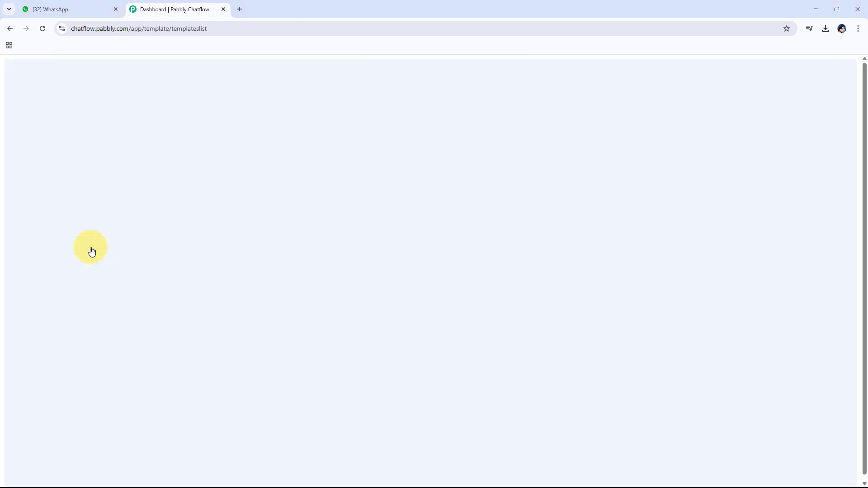
click(42, 29)
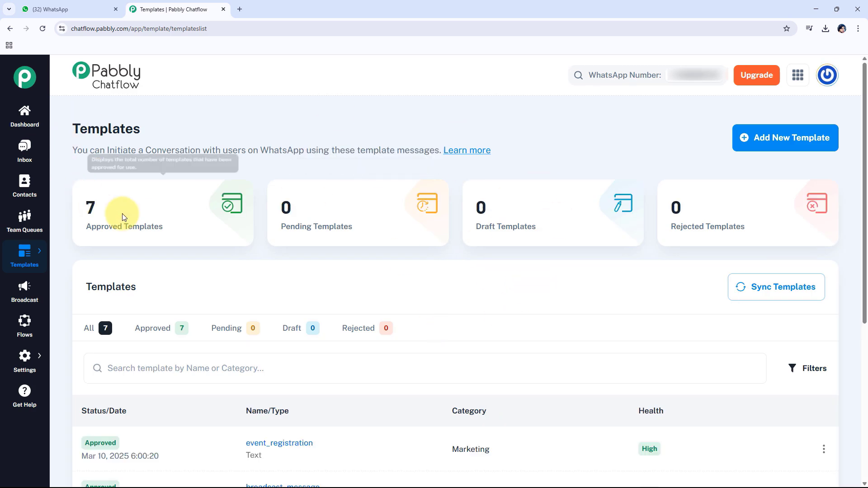
Review the summary counts of approved, pending, draft and rejected templates.
double_click(88, 214)
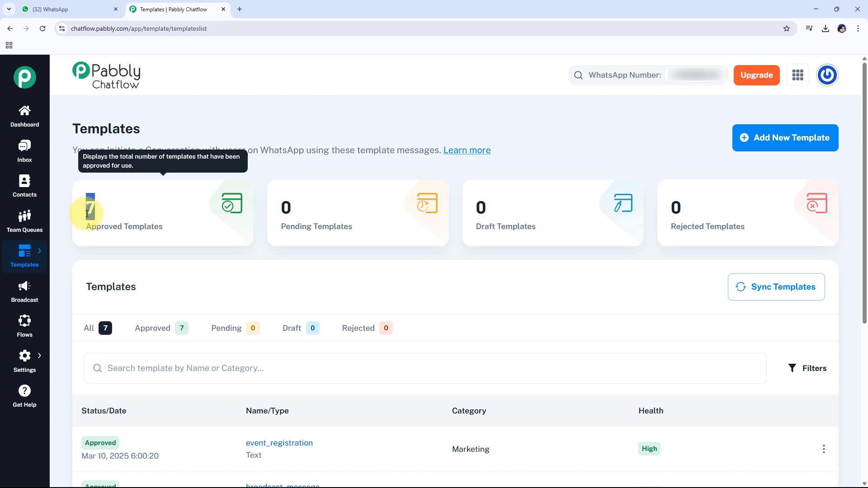
triple_click(329, 236)
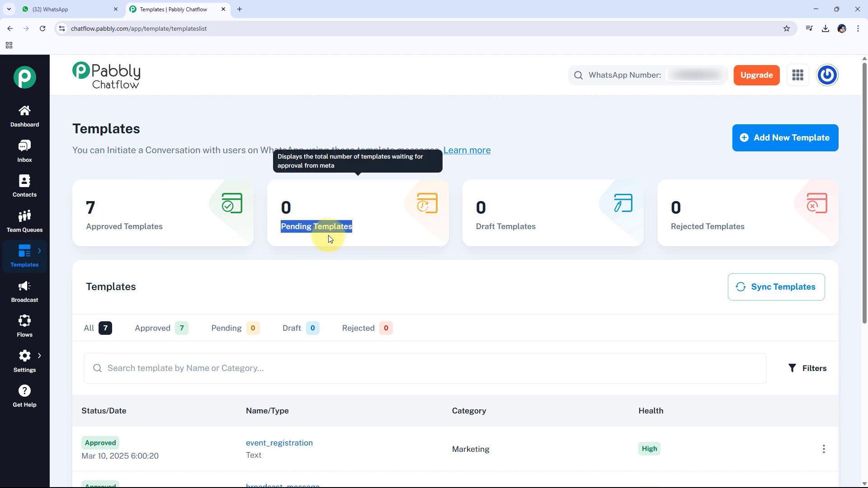
triple_click(516, 228)
triple_click(720, 236)
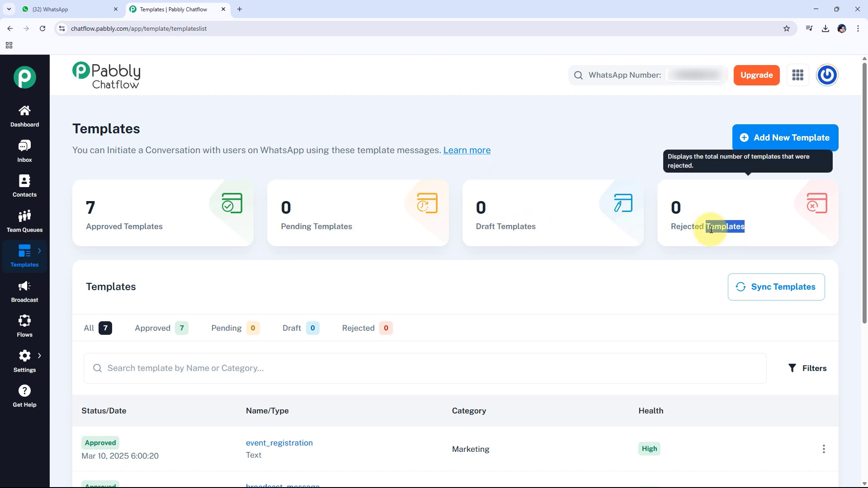
click(625, 156)
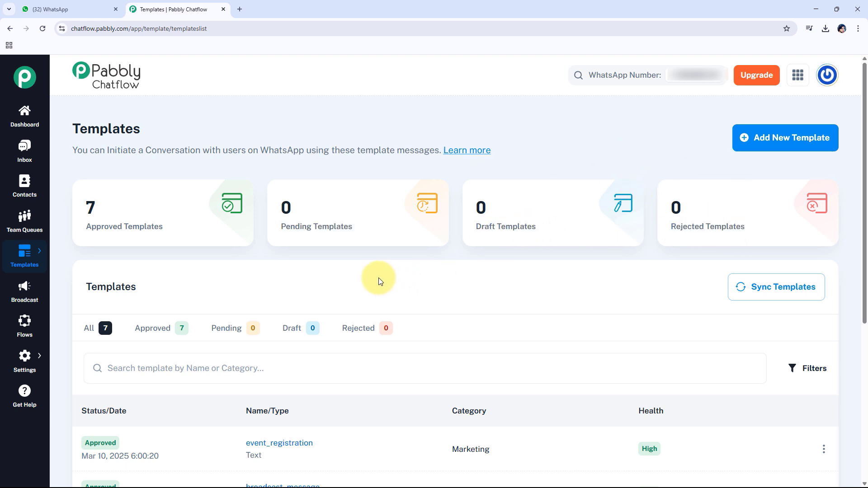
Increase the rows per page of the templates table to list all templates on one page.
scroll(379, 278, down, 5)
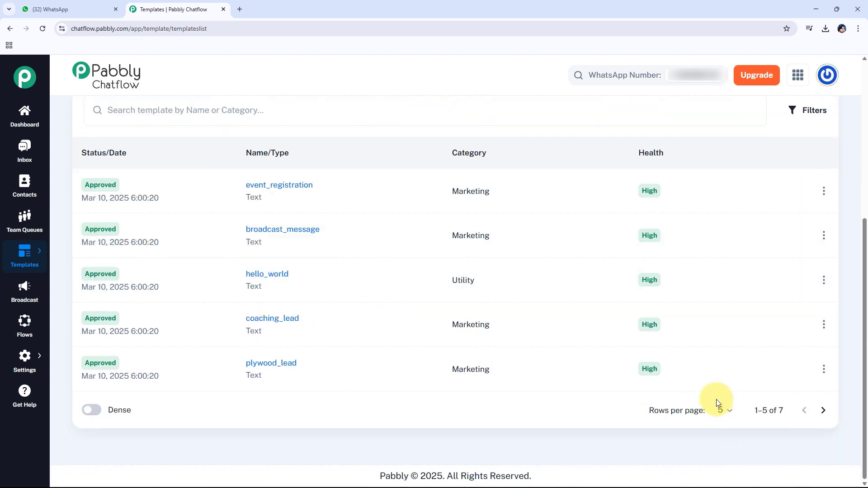
click(724, 410)
click(718, 442)
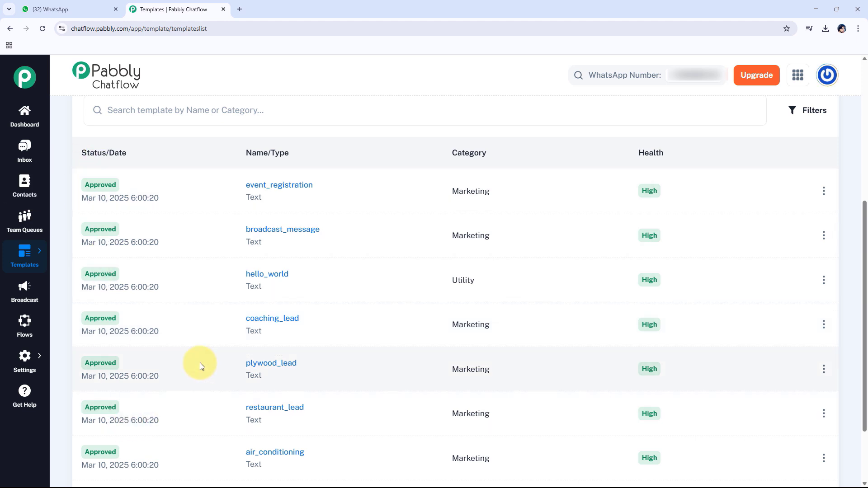
scroll(200, 363, up, 6)
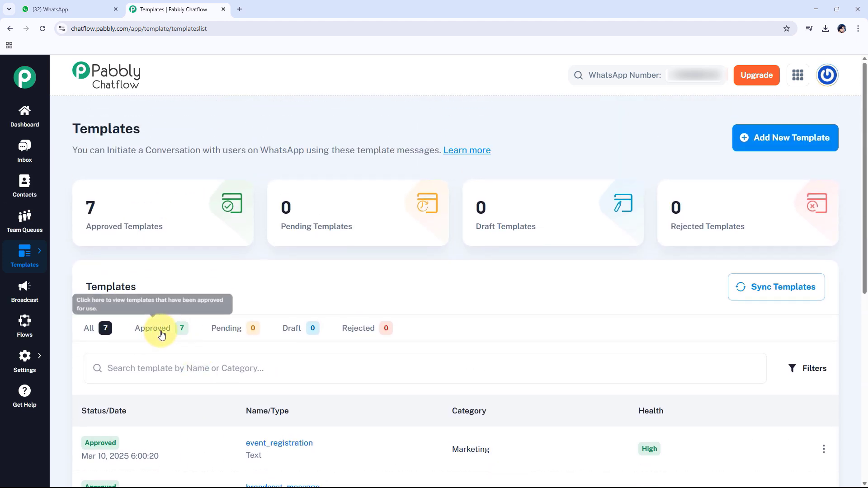
View the templates with Pending status, return to all templates and clear the status filter.
click(232, 332)
scroll(374, 321, down, 4)
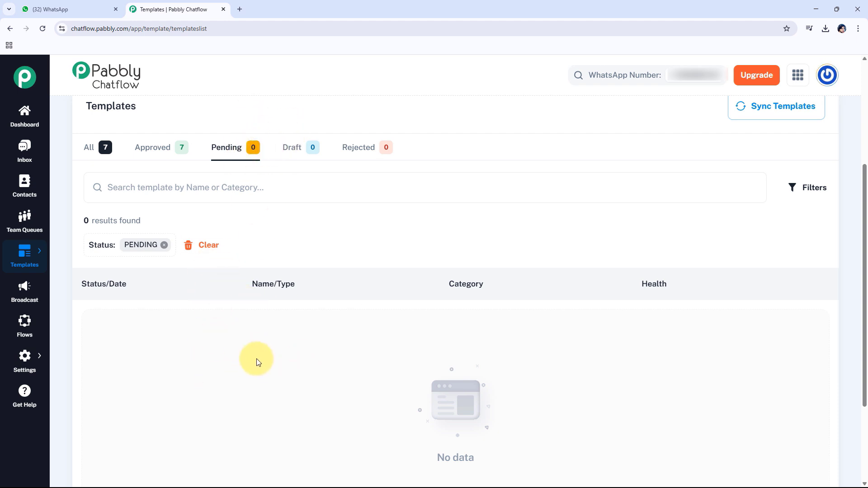
click(91, 151)
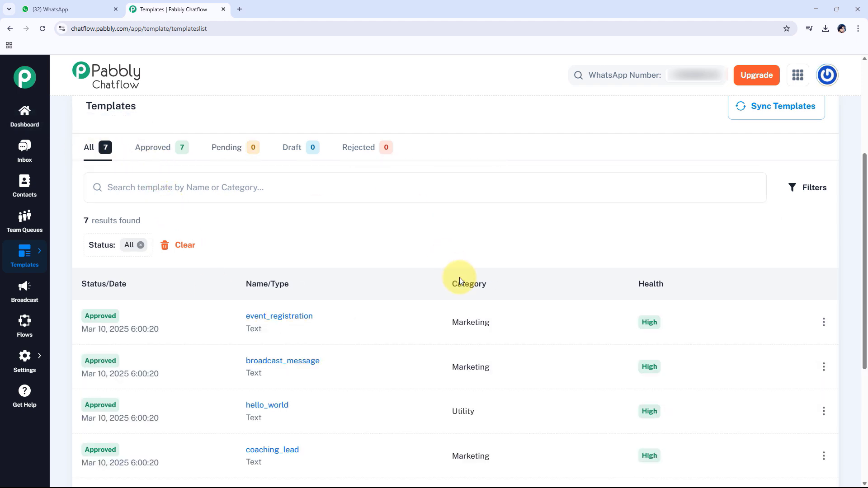
click(176, 245)
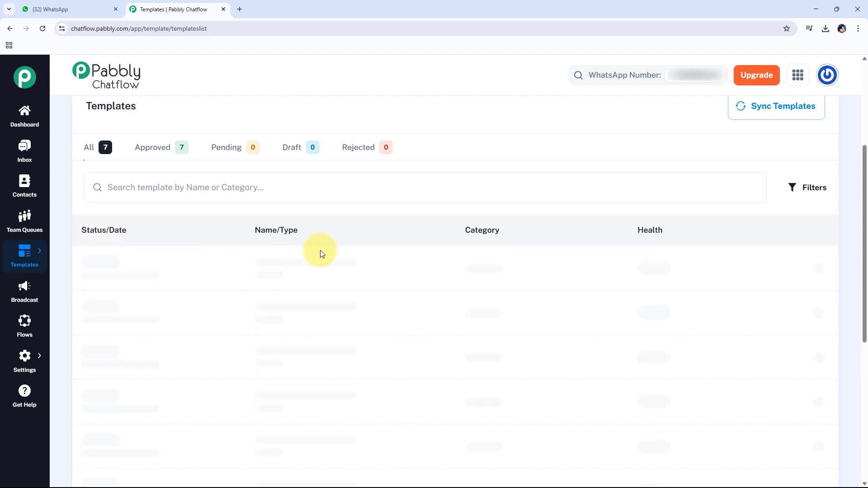
scroll(658, 257, up, 4)
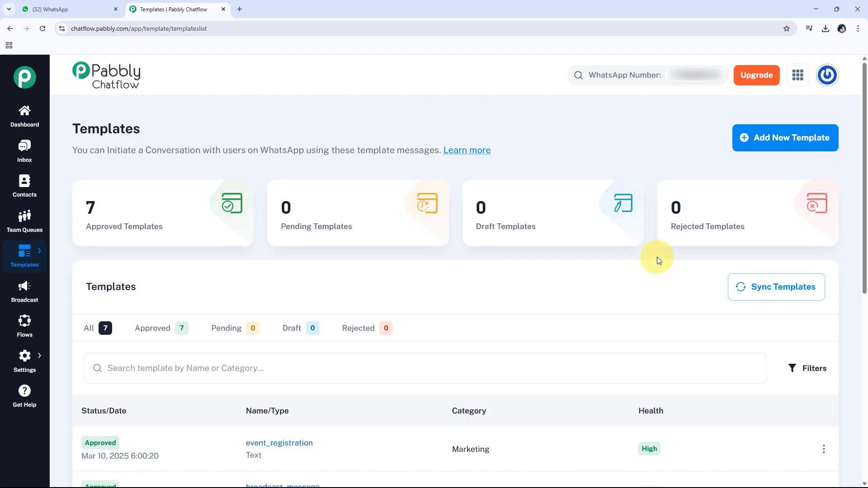
Start a new template and set its category to Marketing.
click(790, 149)
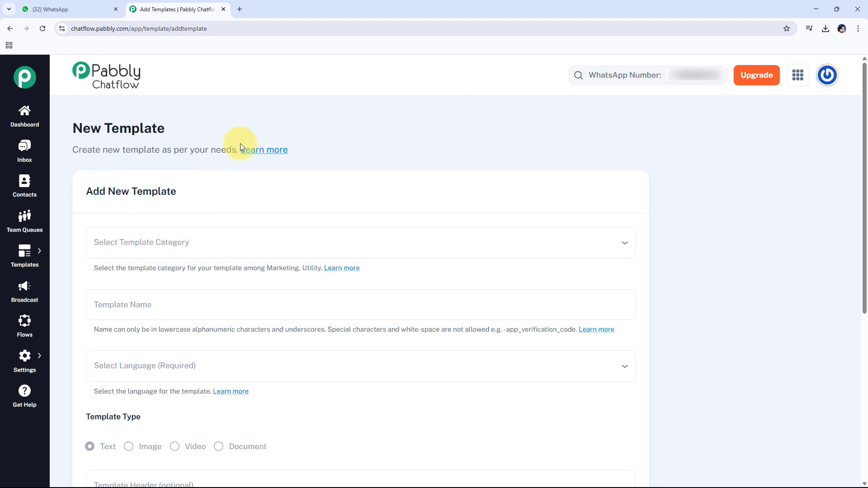
scroll(240, 143, down, 2)
click(188, 155)
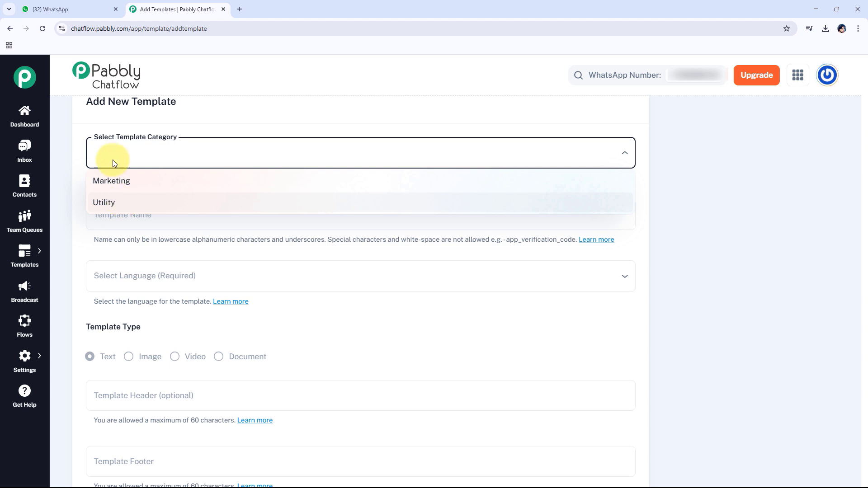
click(119, 182)
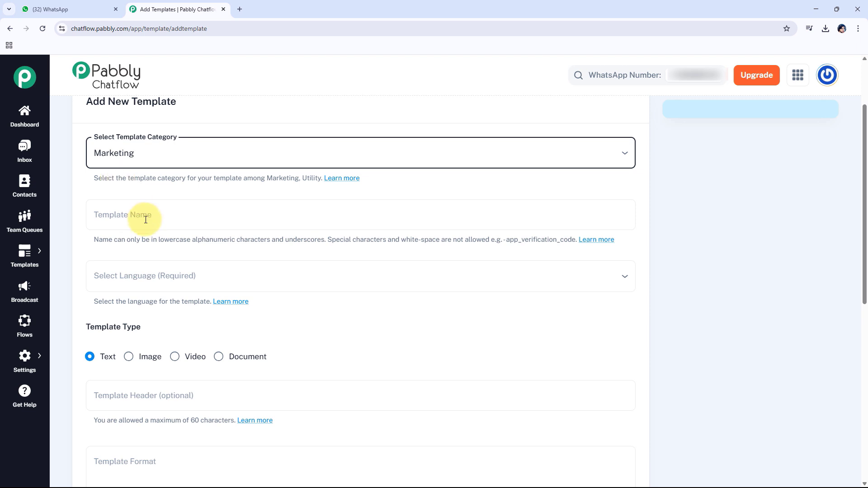
Name the new template lead_generation.
click(122, 221)
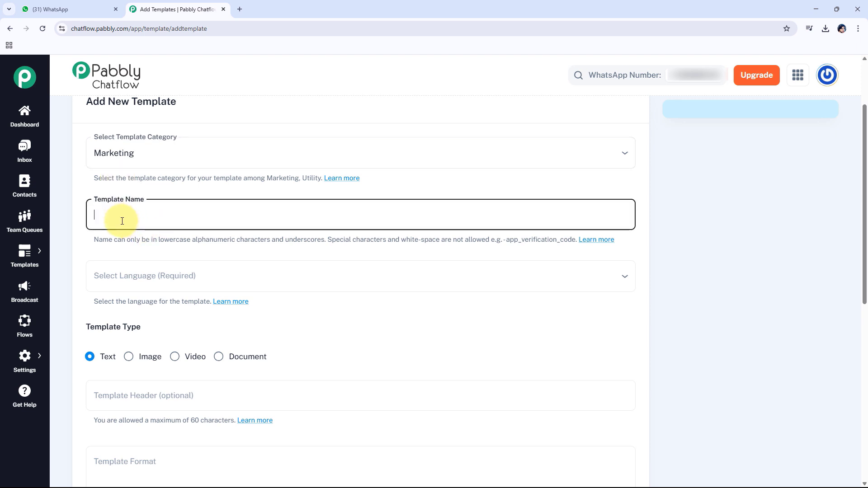
text(lead)
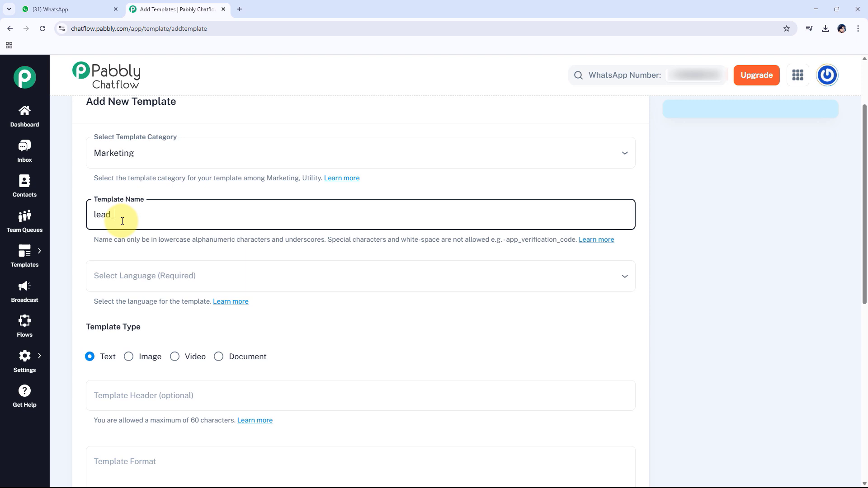
text(_generation)
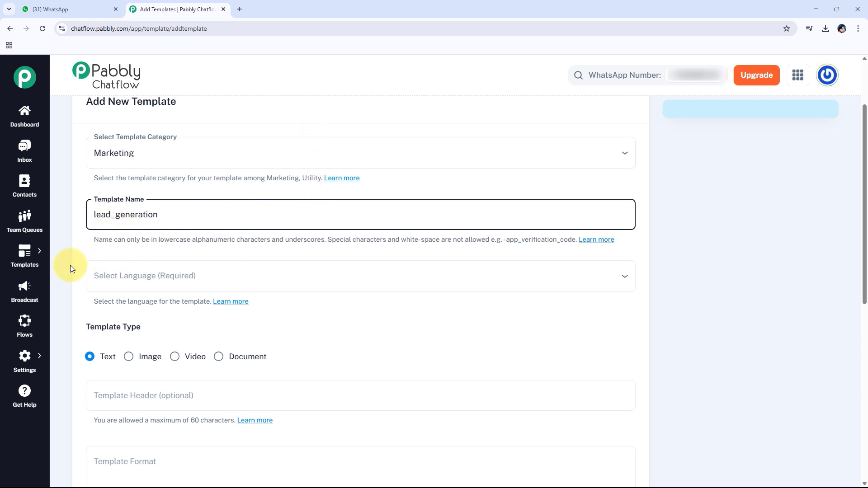
Examine the naming rule and compare it with the letter case and word separator of the entered template name.
triple_click(128, 239)
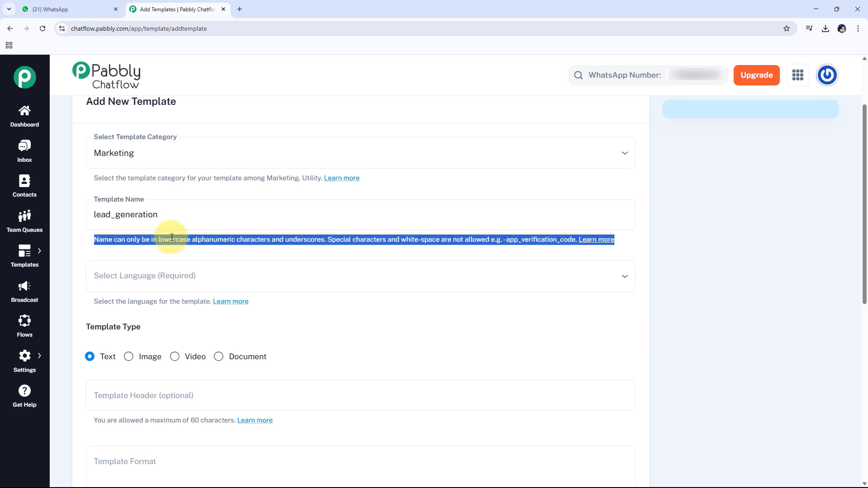
click(172, 238)
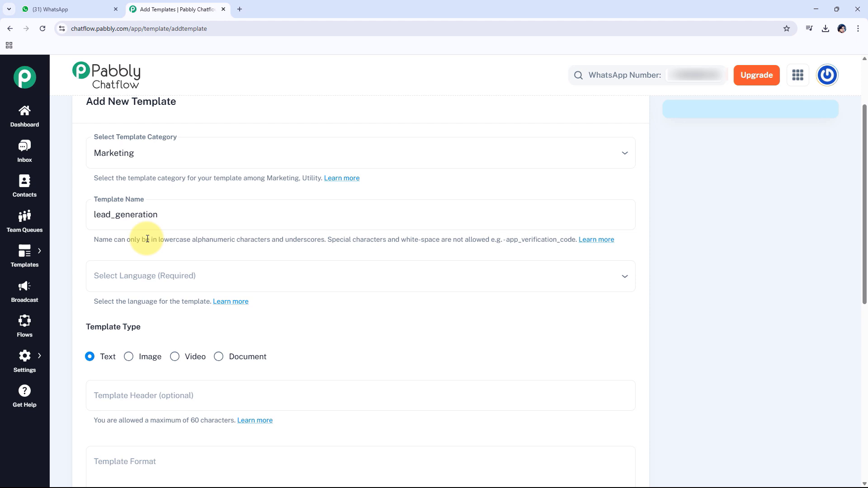
click(183, 221)
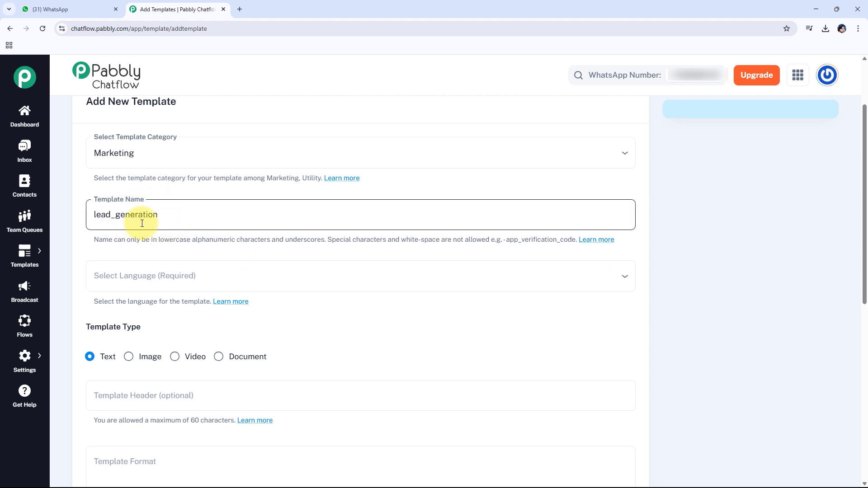
double_click(100, 217)
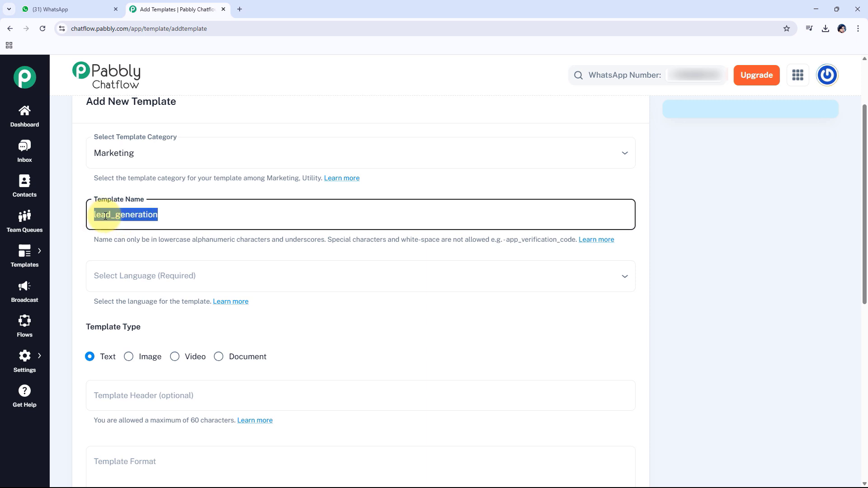
click(134, 215)
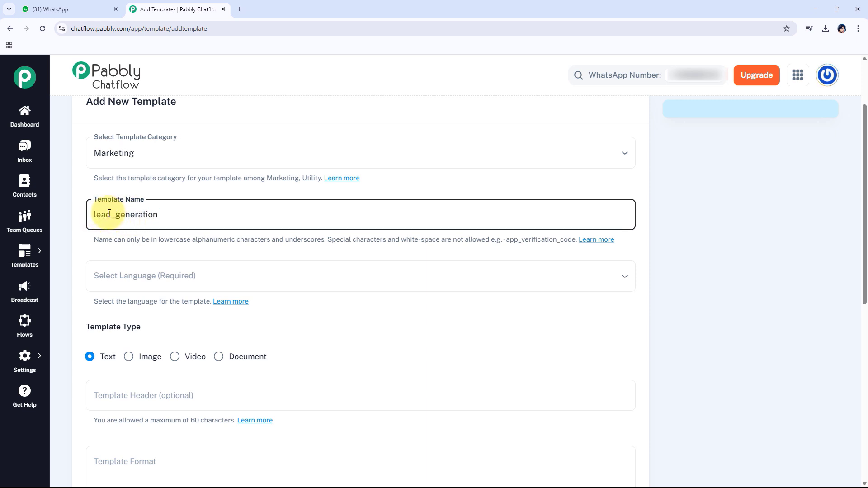
drag(111, 216, 93, 216)
click(115, 219)
click(126, 217)
click(162, 215)
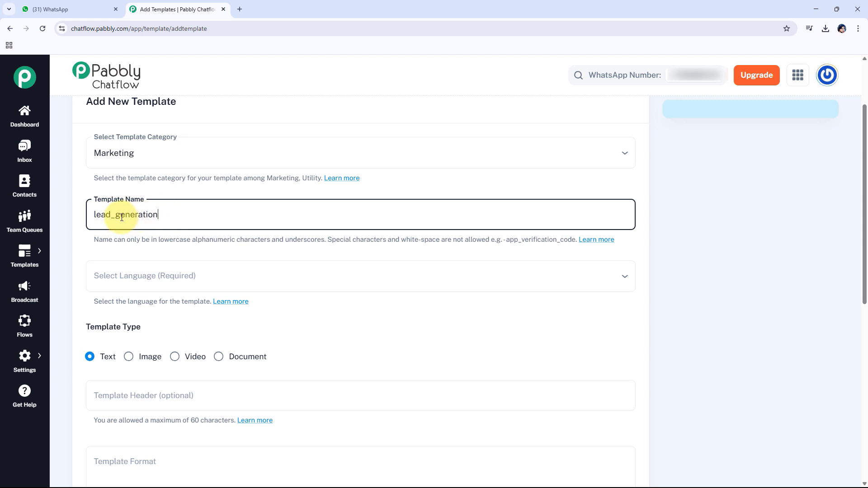
click(116, 216)
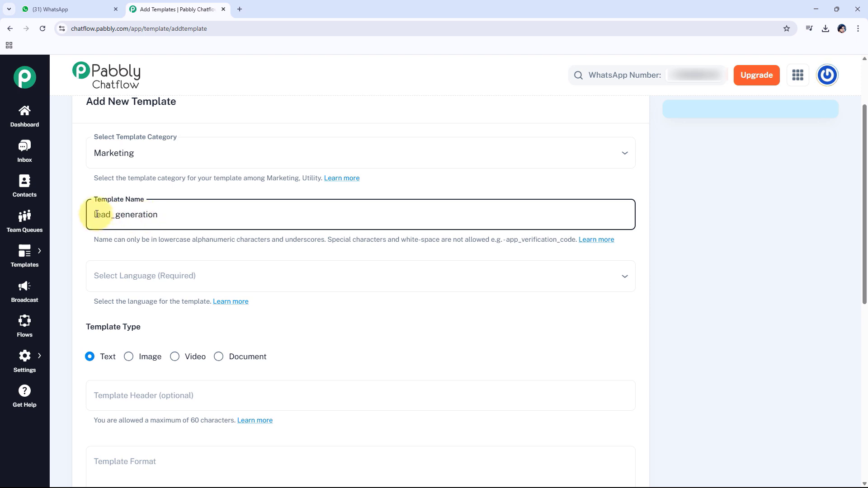
drag(94, 216, 195, 218)
click(117, 215)
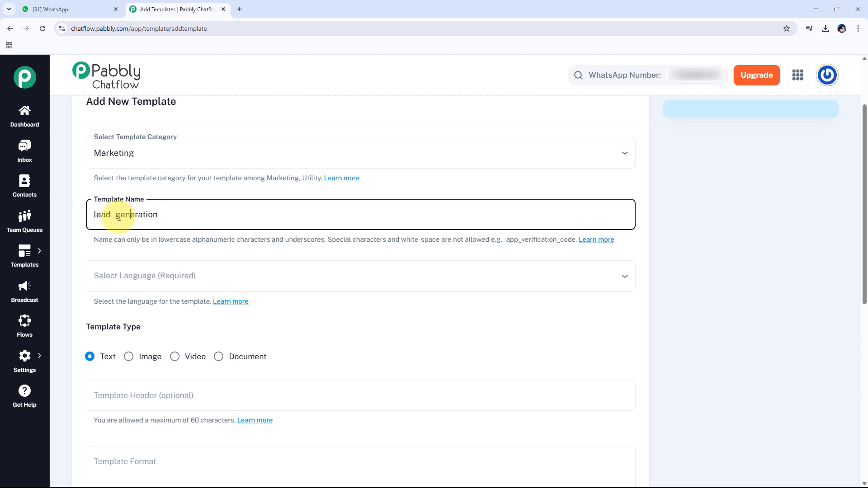
drag(116, 214, 111, 214)
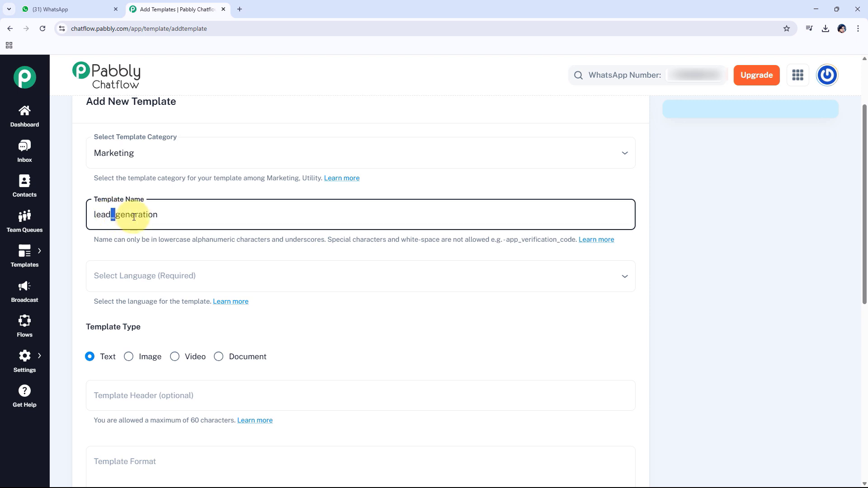
click(136, 217)
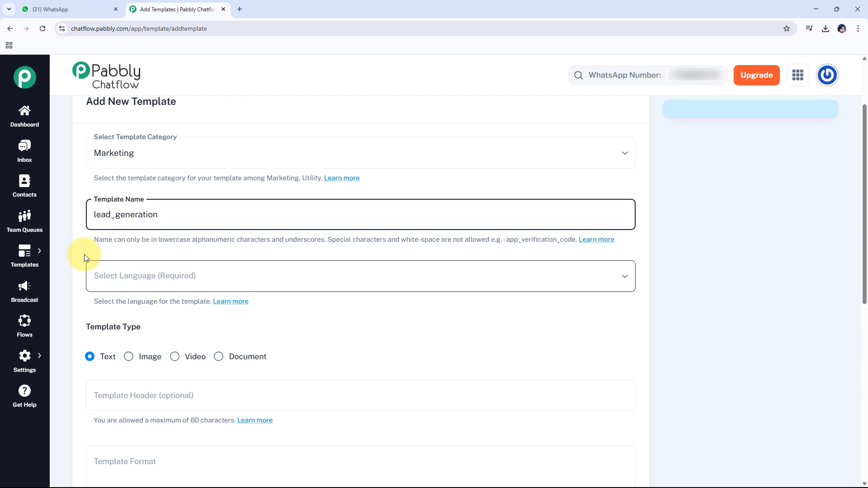
Set the template language to English (US).
scroll(84, 254, down, 3)
scroll(84, 254, up, 2)
click(170, 236)
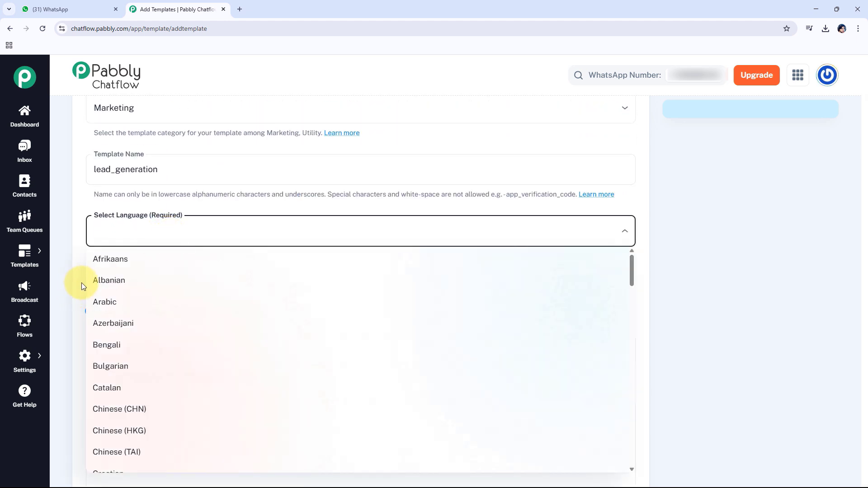
scroll(176, 365, down, 4)
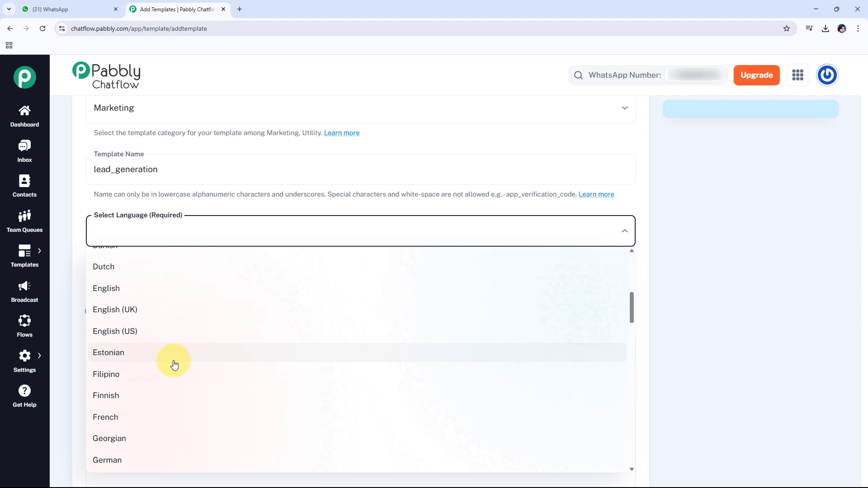
click(122, 333)
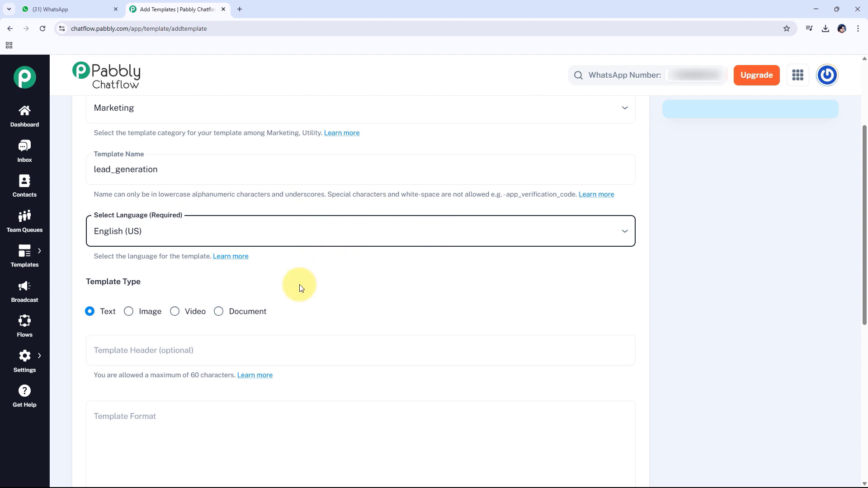
Set the optional template header to Pabbly and check it in the message preview.
scroll(300, 288, down, 3)
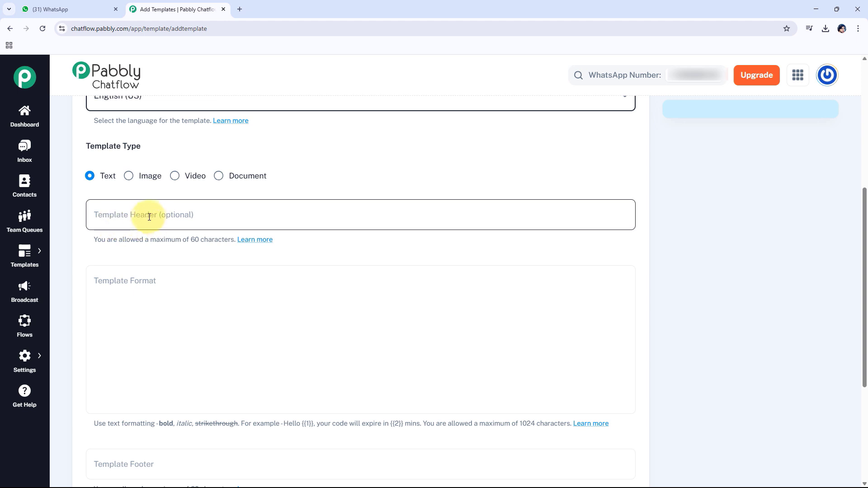
click(189, 215)
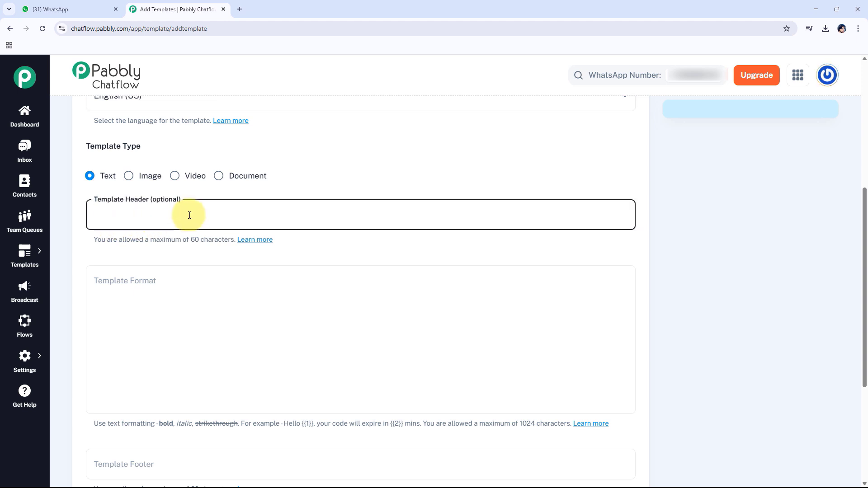
text(Pa)
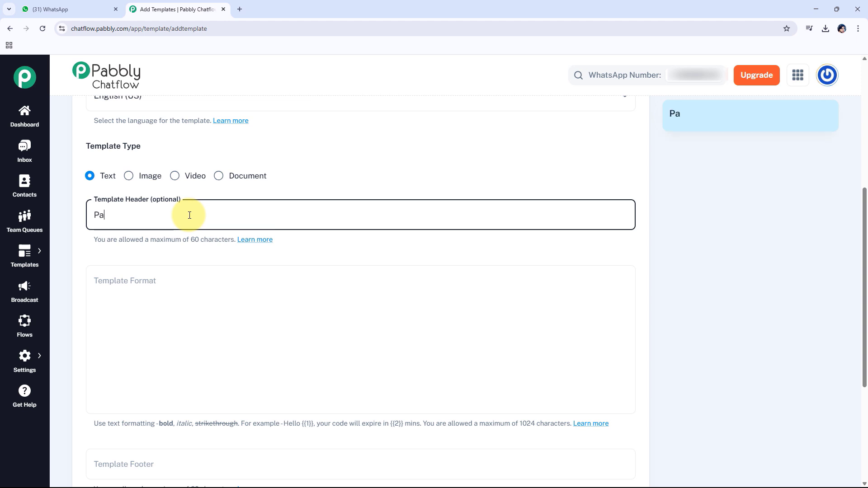
text(bbly)
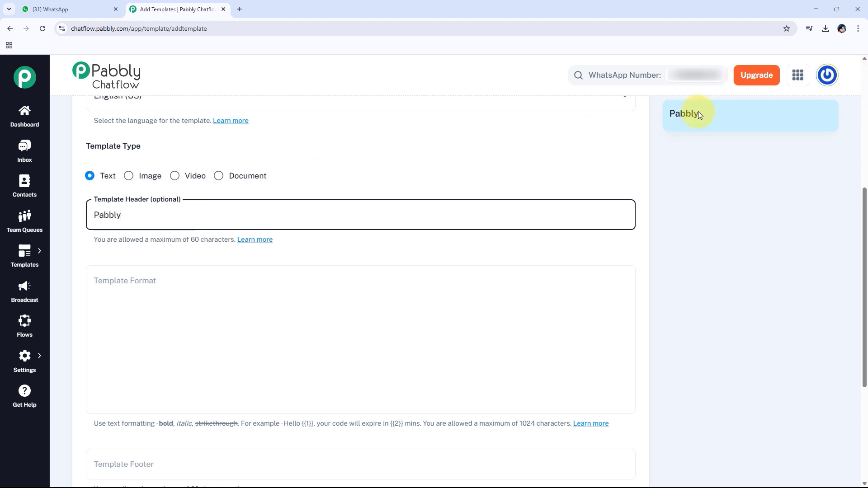
double_click(697, 114)
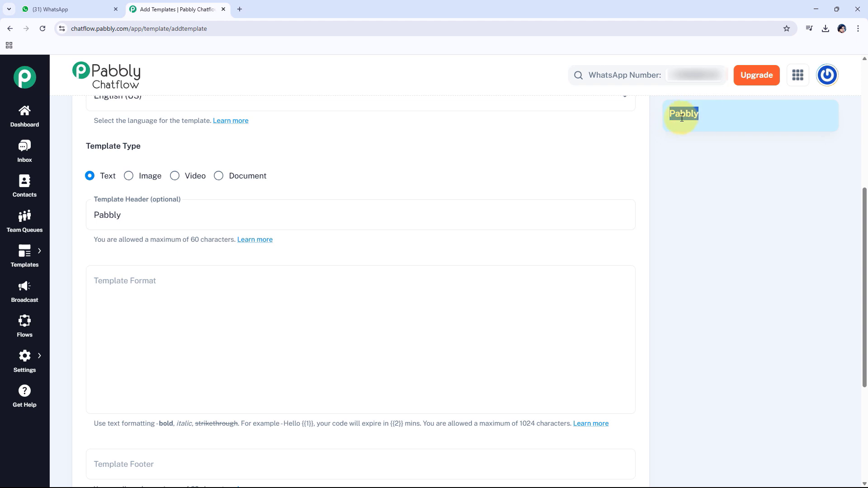
click(135, 216)
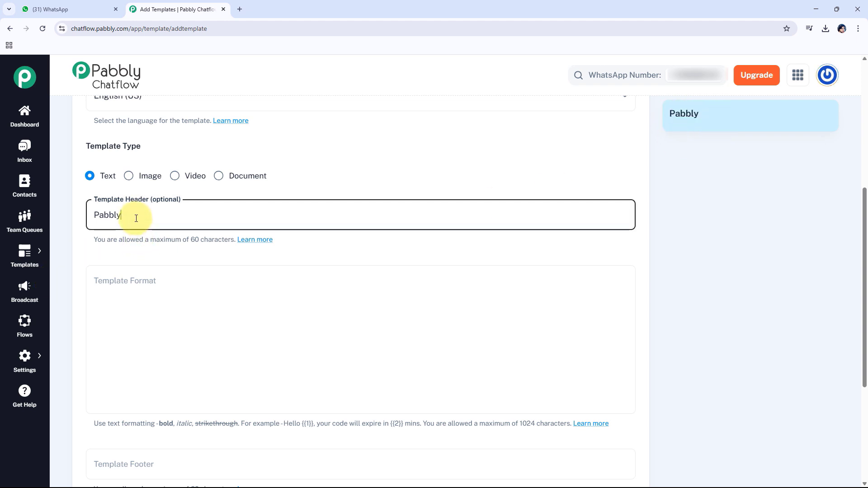
Begin the template body with the greeting "Hello sir,".
click(131, 290)
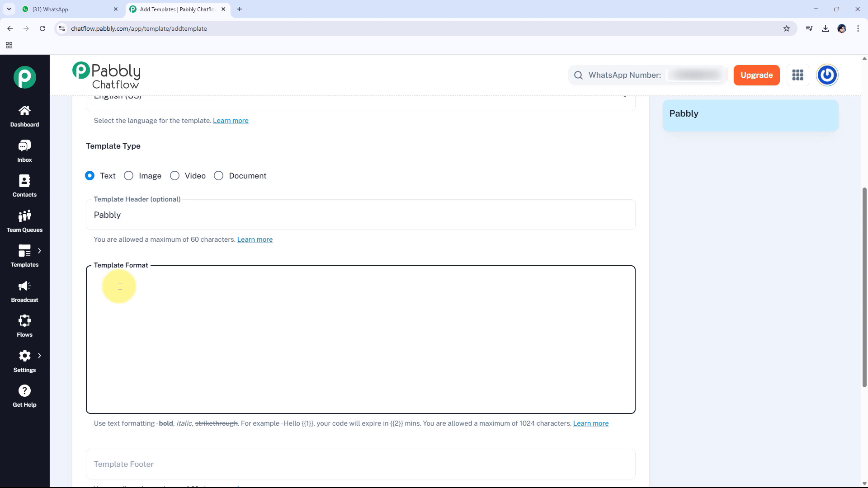
text(Heel)
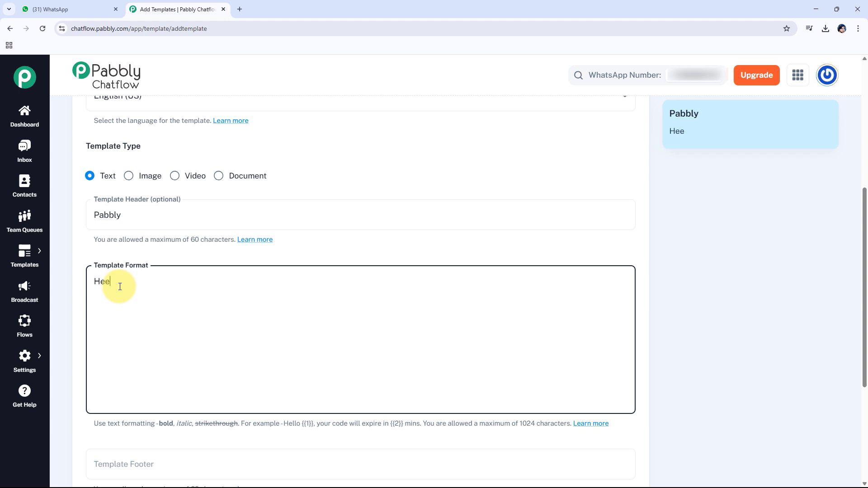
key(BackSpace)
text(llo sir,)
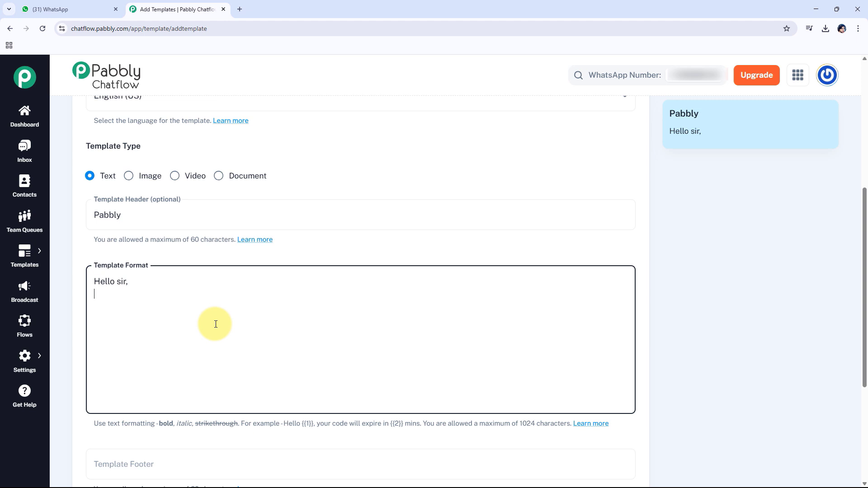
Add the line "Welcome to Pabbly." to the template body, separated from the greeting by a blank line.
key(Return)
text(Welcom)
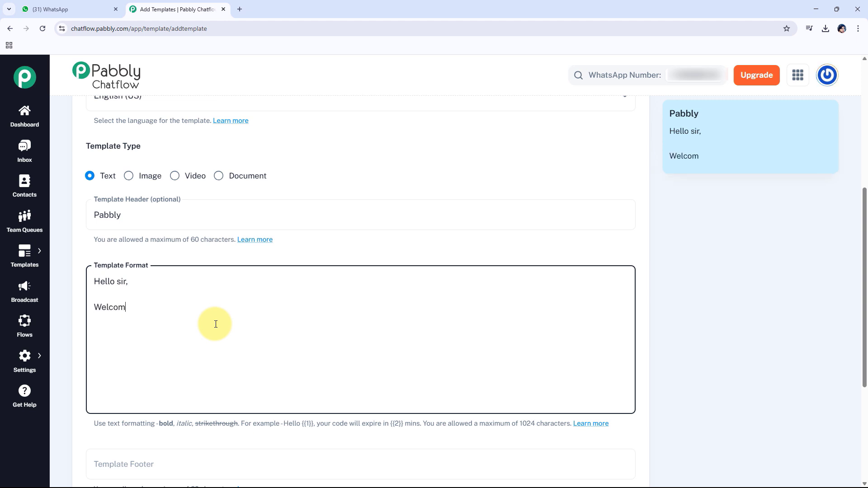
text(e to pabb)
key(BackSpace)
key(BackSpace)
key(BackSpace)
key(BackSpace)
text(Pabbvly)
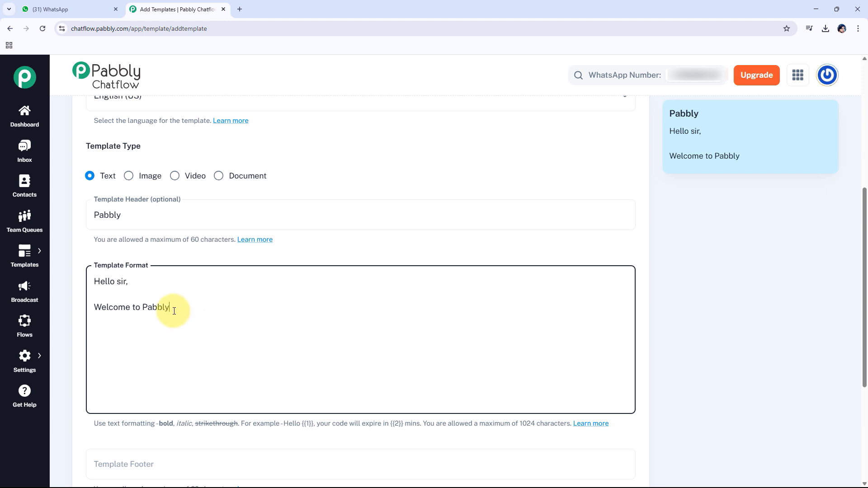
text(.)
Close the template body with "Thanks" after a blank line and check the header and greeting in the preview.
key(Return)
key(Return)
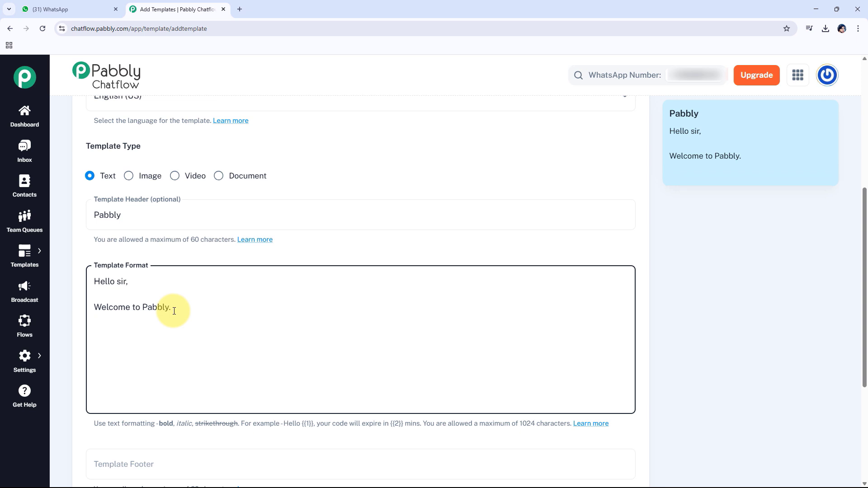
text(Thanks)
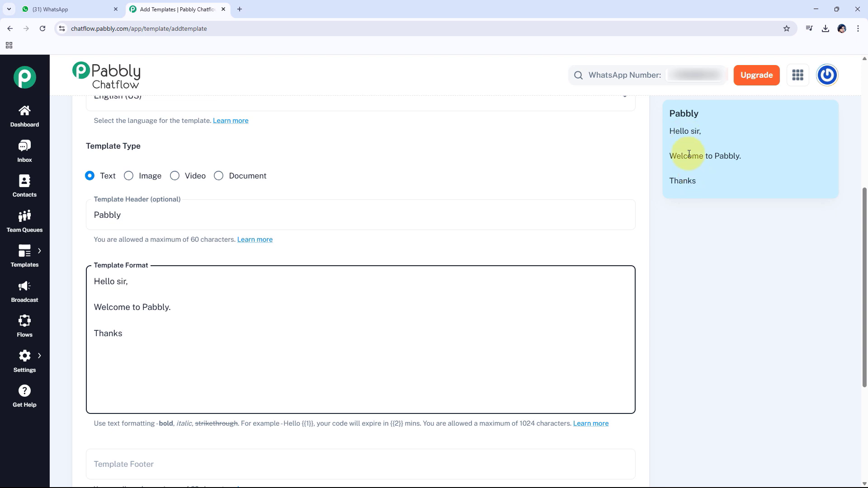
double_click(683, 115)
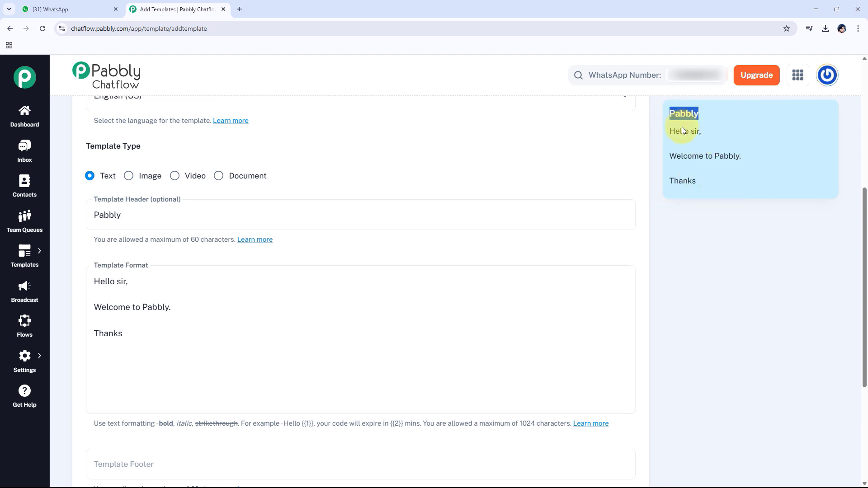
double_click(683, 131)
triple_click(682, 134)
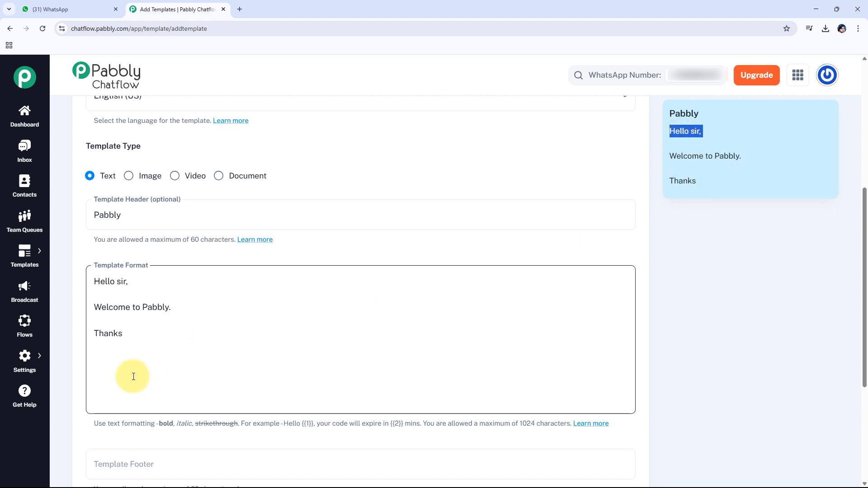
Set the template footer to Pabbly Team and check the footer, header and body in the preview.
scroll(82, 325, down, 2)
click(168, 377)
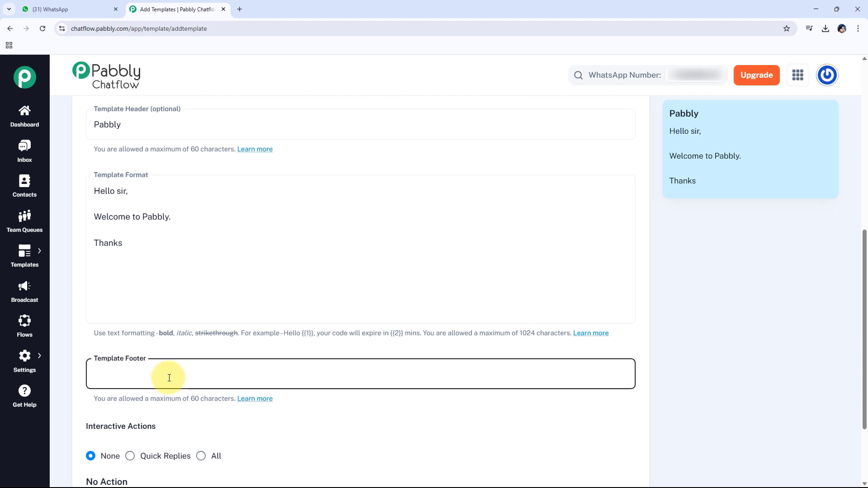
text(Pabbly T)
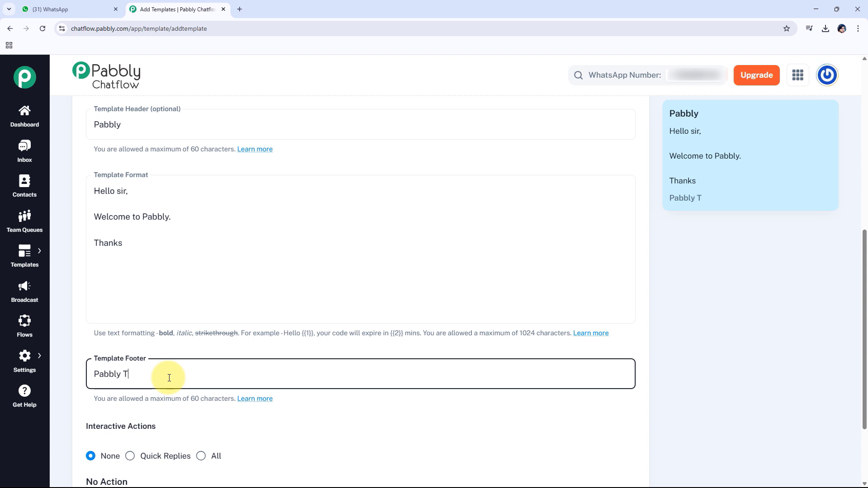
text(eam)
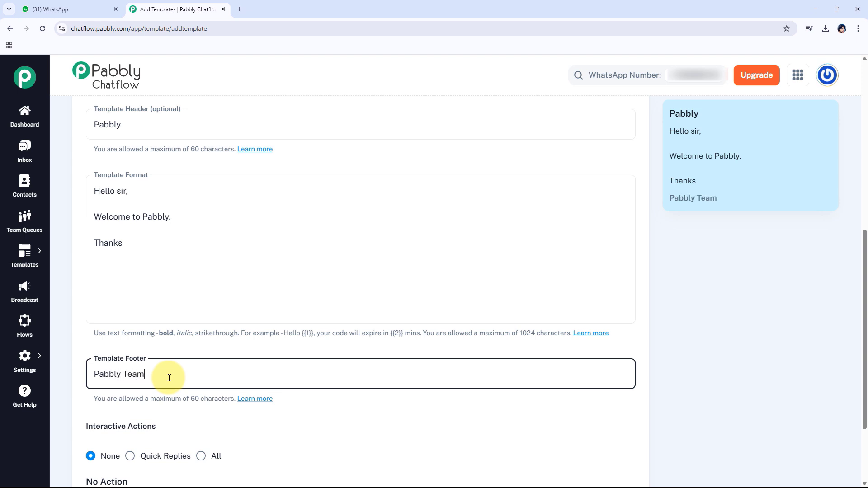
triple_click(685, 197)
click(706, 199)
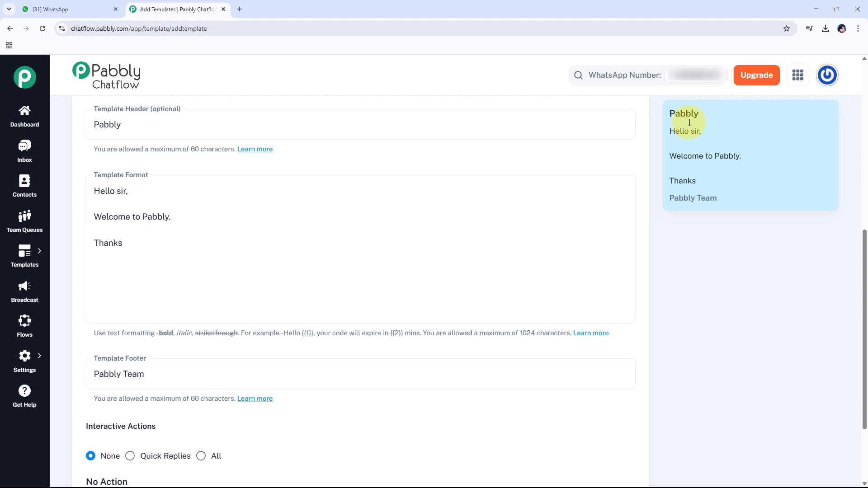
double_click(687, 113)
click(681, 132)
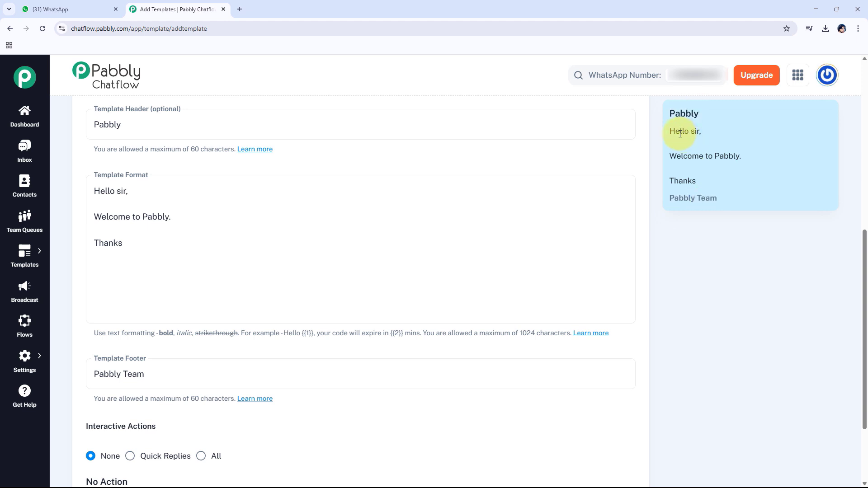
drag(693, 162, 582, 210)
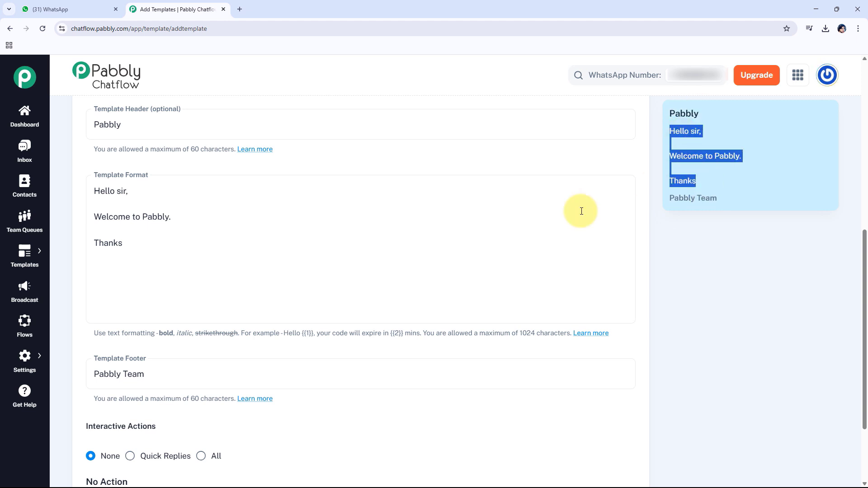
Replace the word "sir" in the body's greeting with the variable {{1}}, following the format hint's placeholder syntax.
click(204, 248)
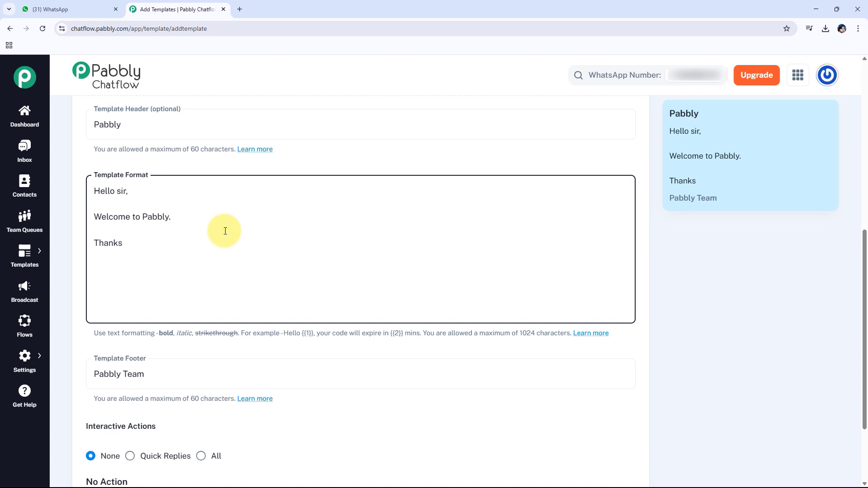
double_click(109, 191)
double_click(122, 191)
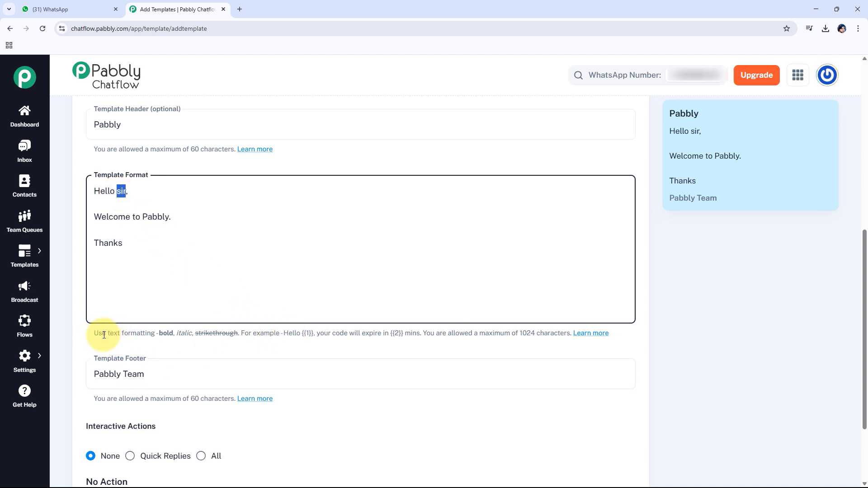
drag(103, 333, 309, 337)
click(321, 336)
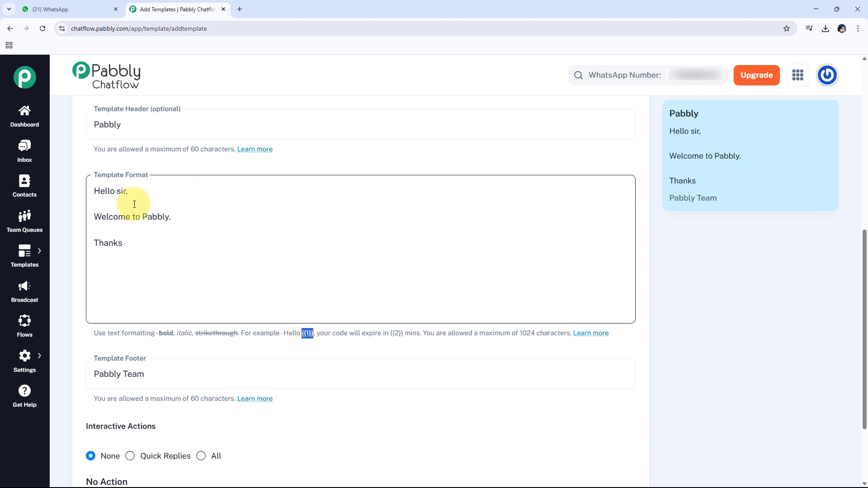
double_click(121, 192)
text({{1}})
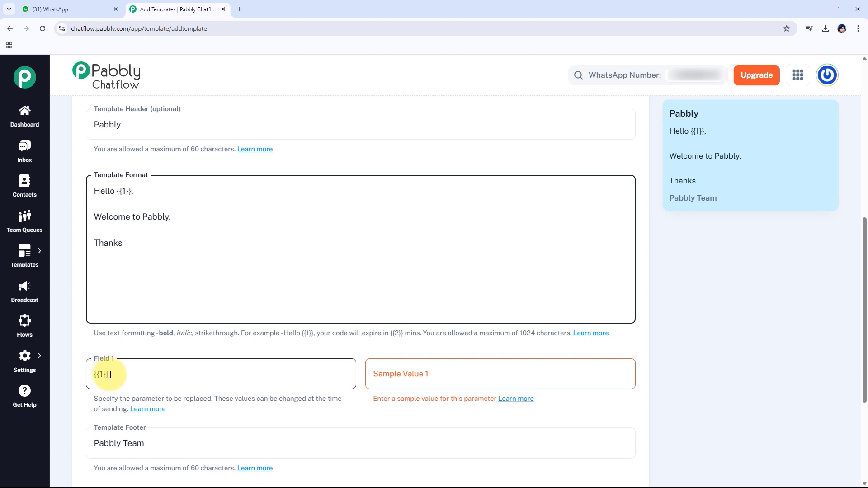
Enter Name as the sample value for the {{1}} parameter.
drag(97, 375, 431, 366)
click(430, 366)
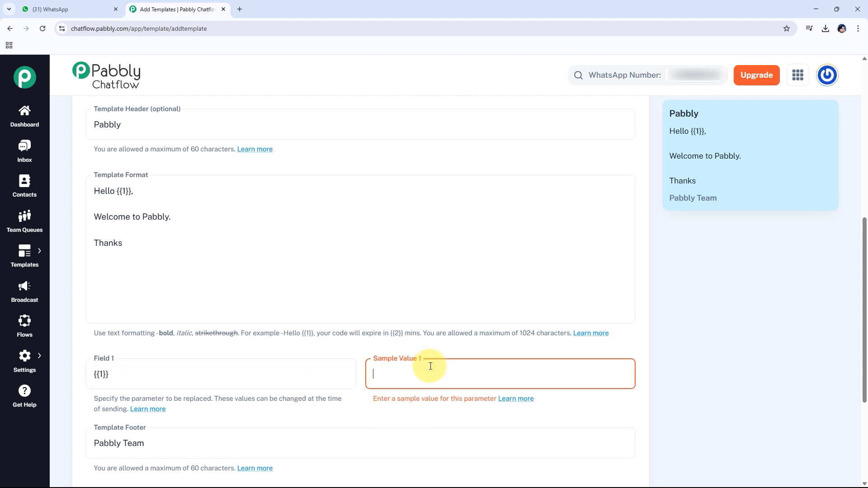
text(Name)
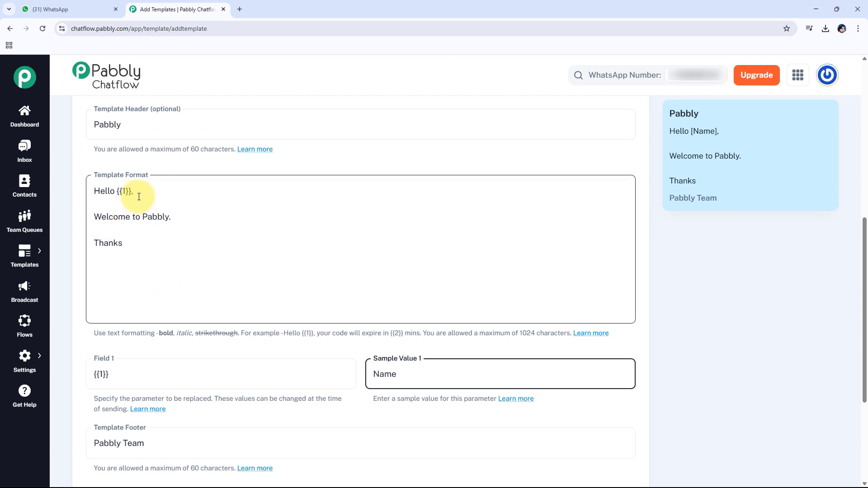
Set the interactive actions to Quick Replies and add two reply buttons, Support and Call.
scroll(165, 262, down, 3)
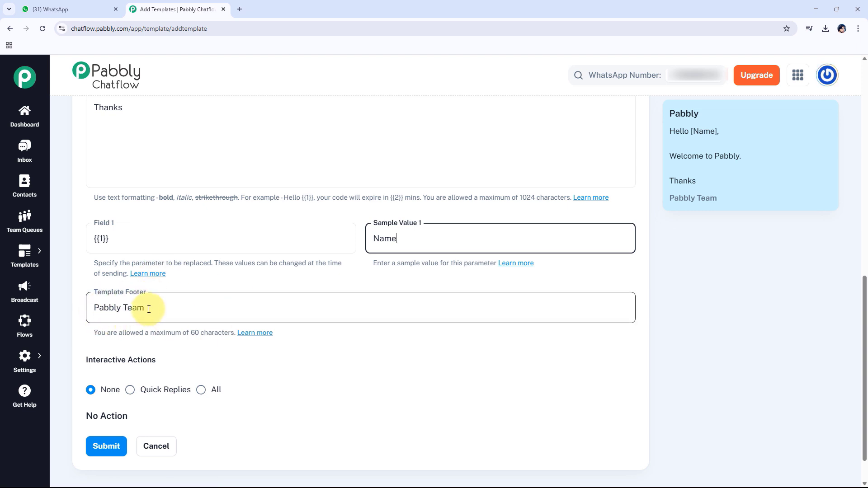
scroll(149, 308, down, 2)
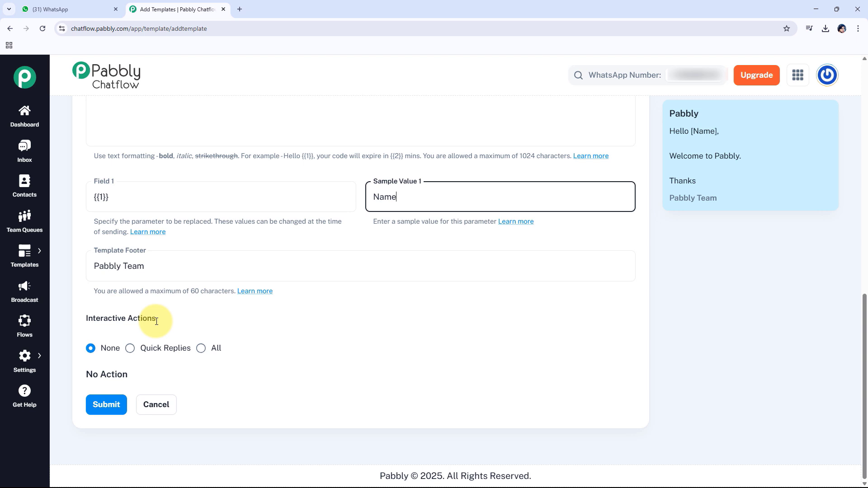
click(133, 351)
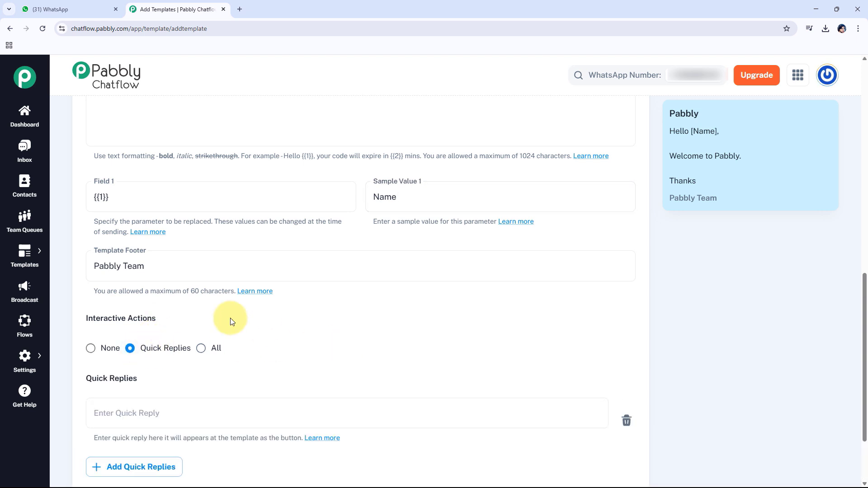
scroll(254, 361, down, 1)
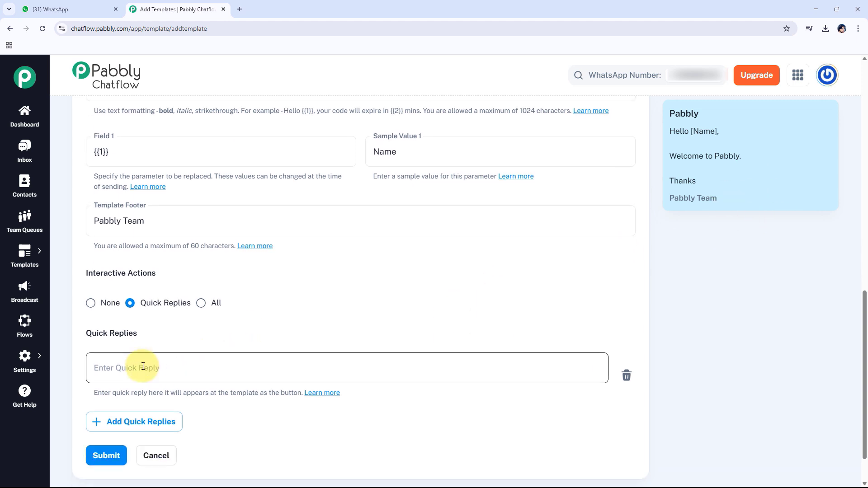
click(142, 365)
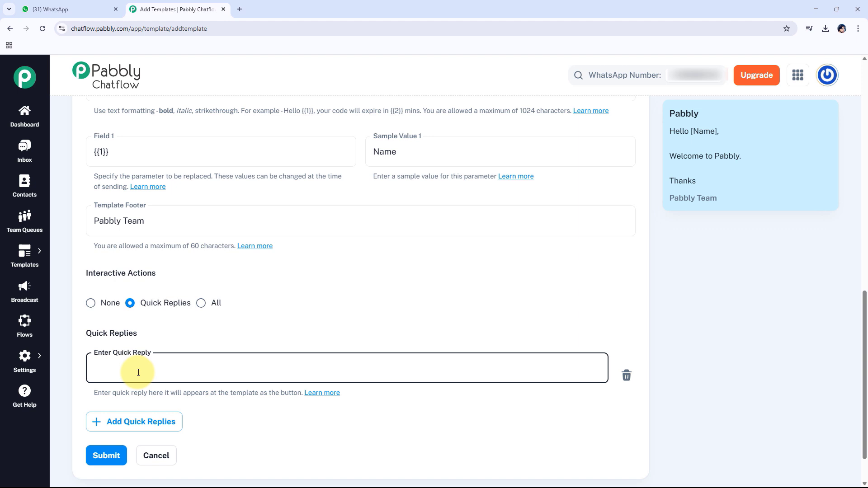
text(Support)
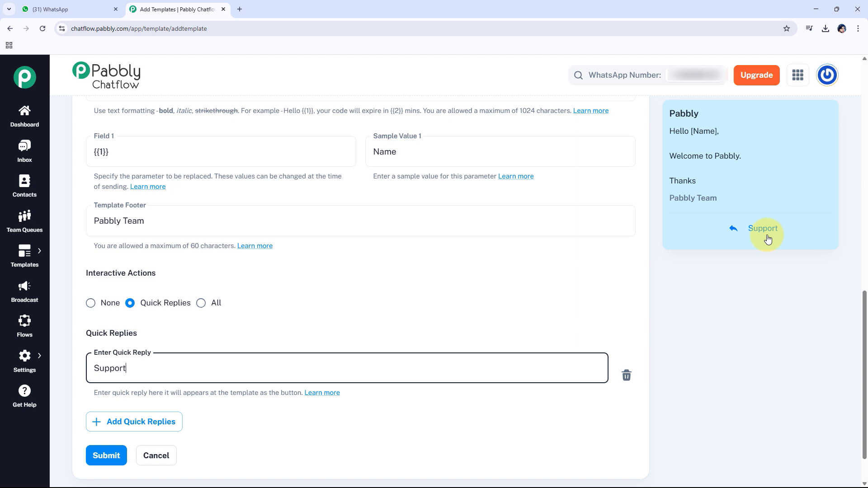
click(168, 422)
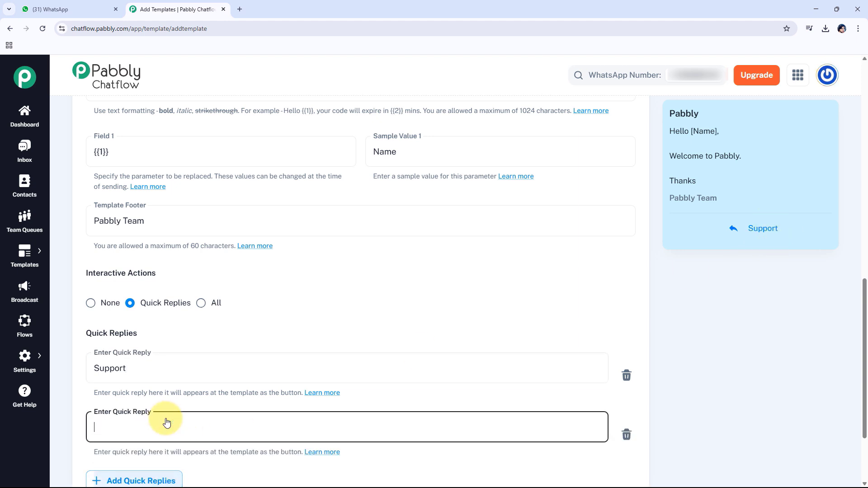
text(Call)
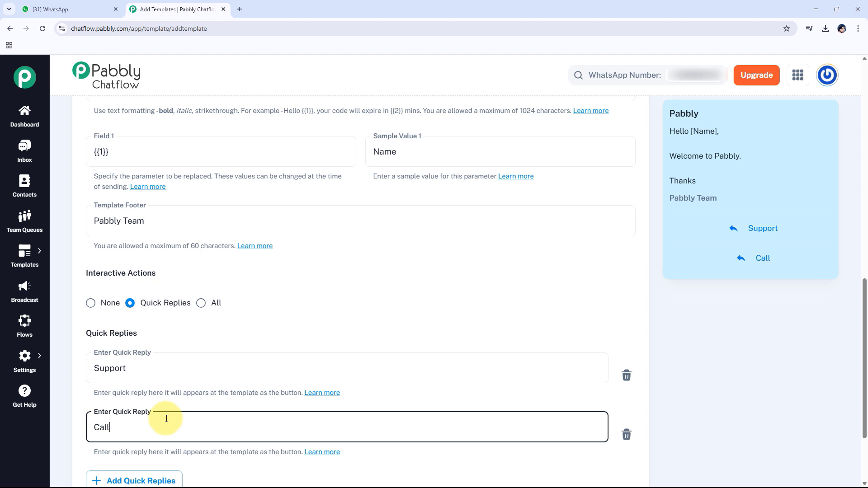
Change the second quick reply to Callback and add a third, empty quick reply.
text(back)
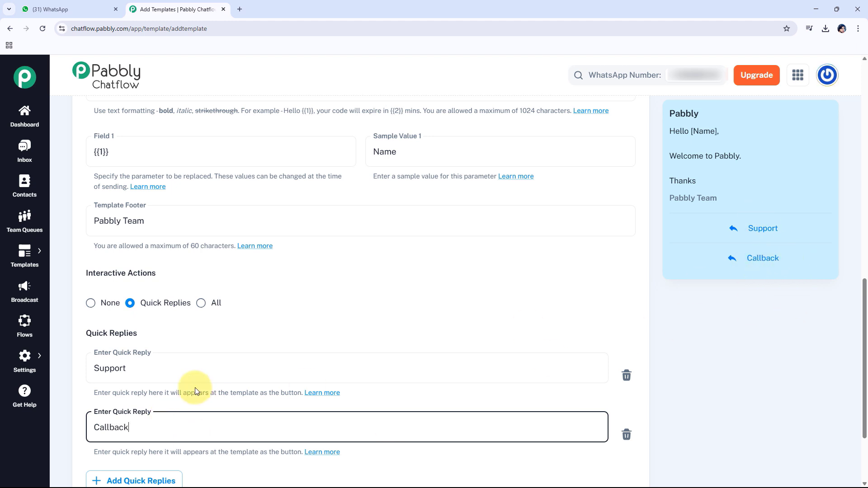
scroll(195, 388, down, 2)
click(125, 390)
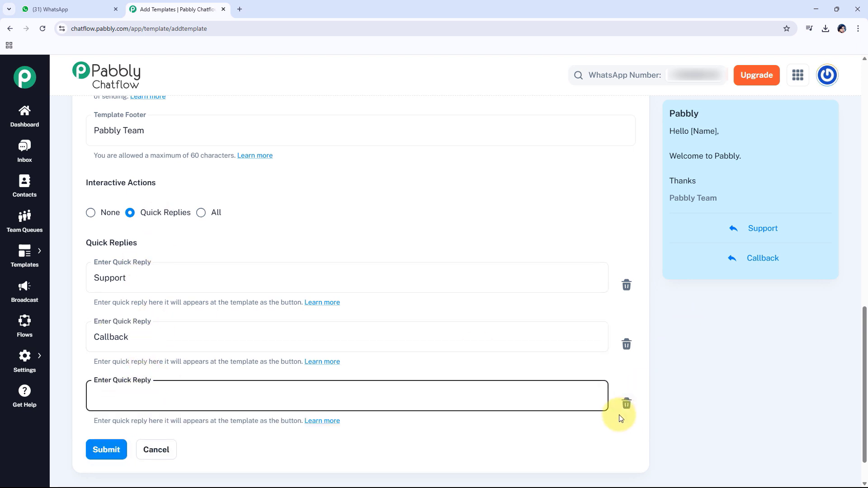
Delete all of the template's quick replies, including Support and Callback.
click(627, 405)
click(627, 344)
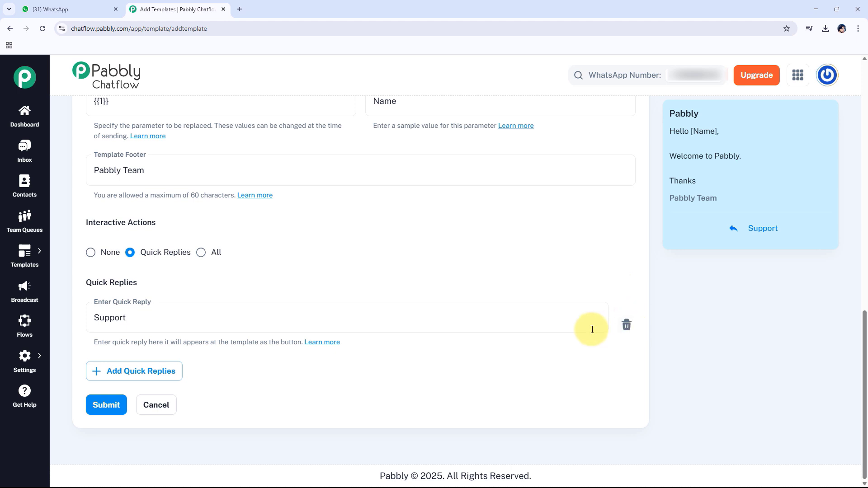
click(627, 327)
Set the interactive actions to All and add several more empty quick reply fields.
click(201, 299)
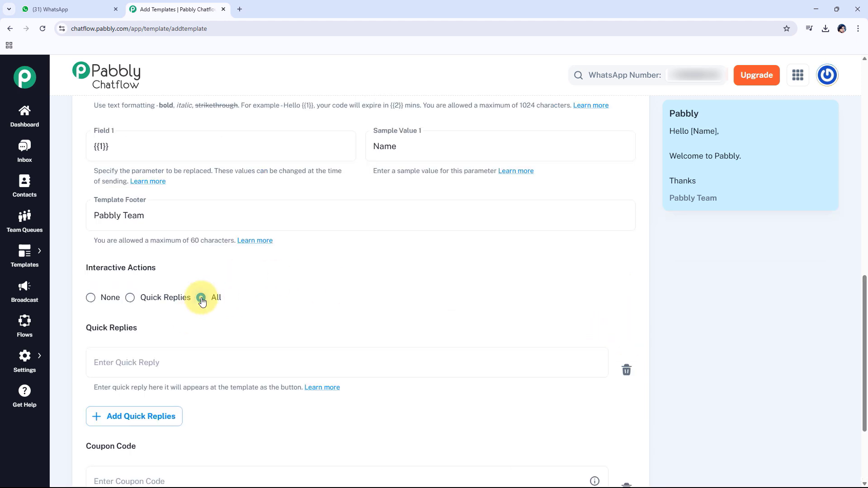
scroll(58, 356, down, 3)
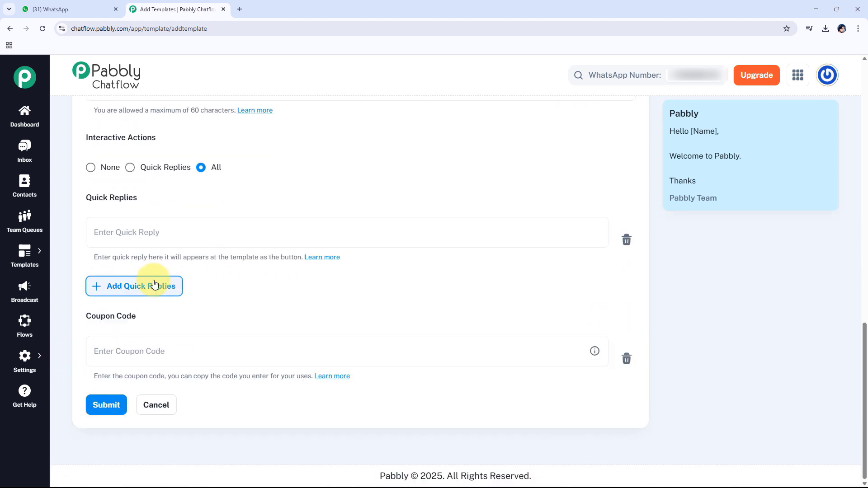
click(154, 286)
click(142, 349)
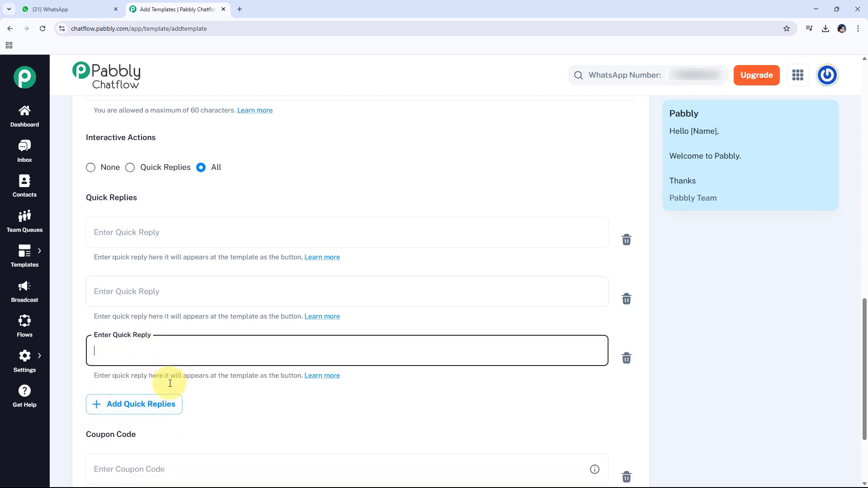
click(180, 404)
scroll(187, 396, down, 4)
click(170, 287)
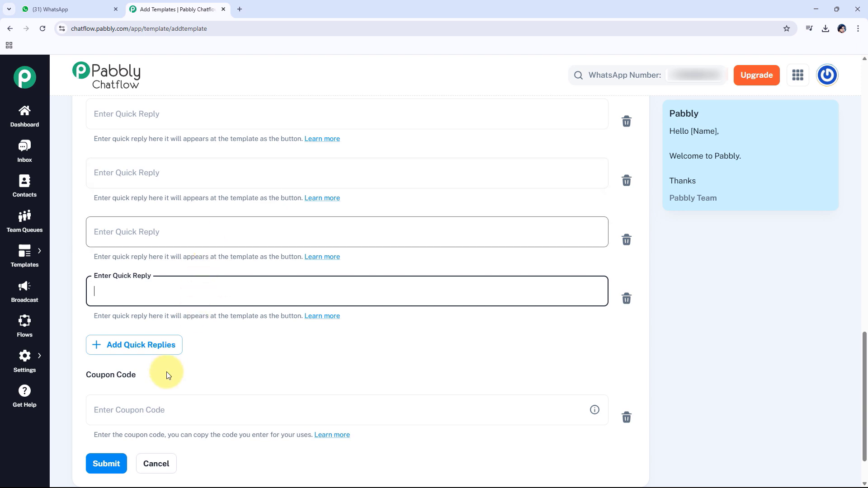
Enter birthday40 as the template's coupon code.
triple_click(104, 376)
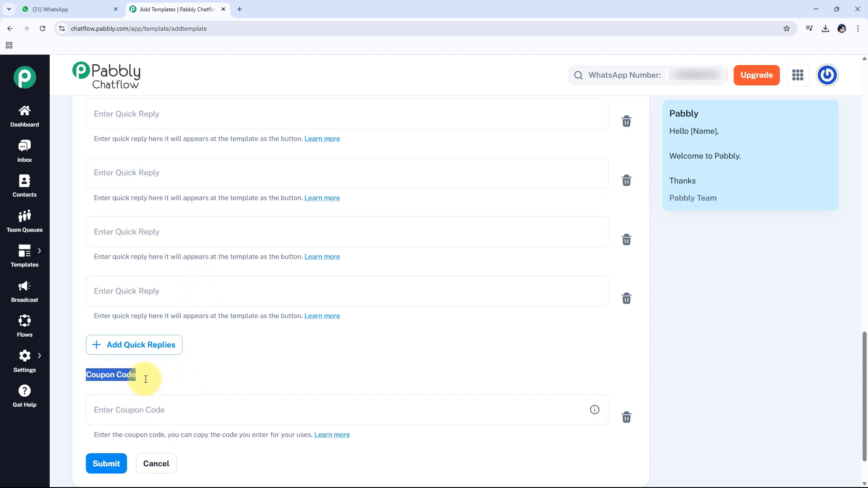
click(186, 374)
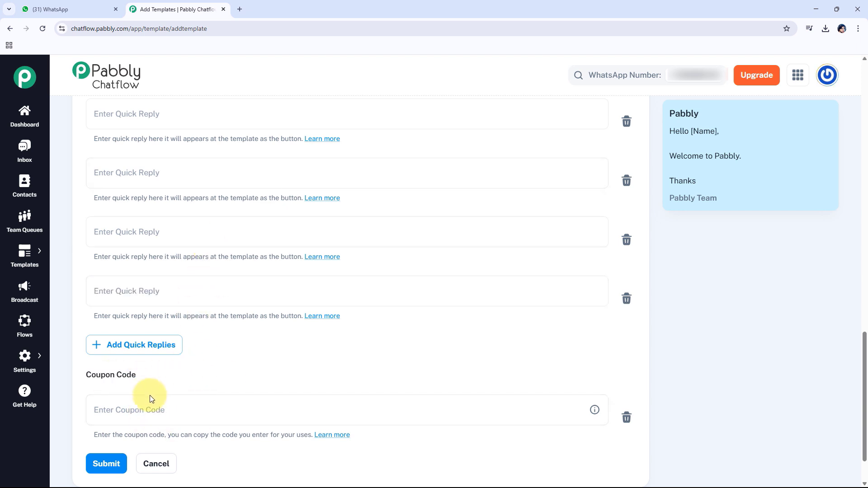
click(196, 414)
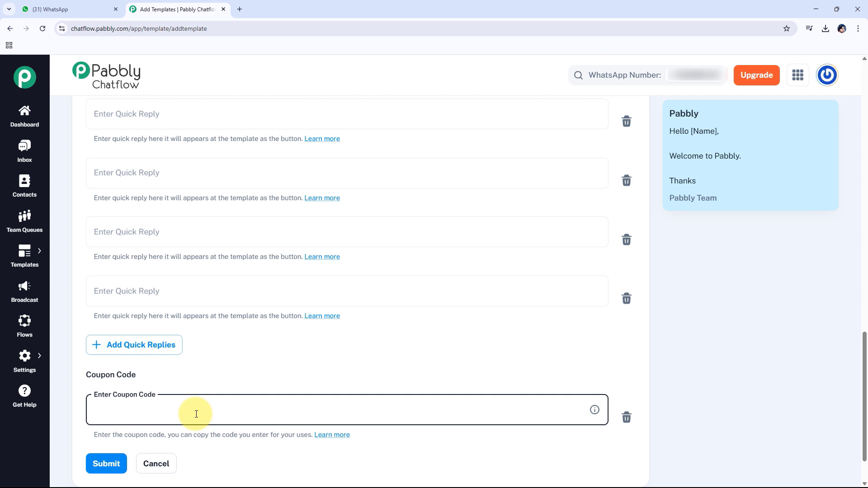
text(birthday)
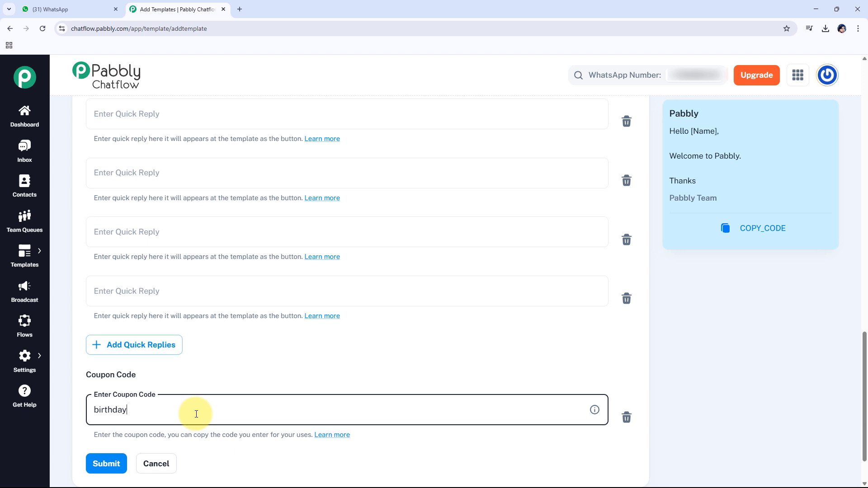
key(ctrl+a)
click(196, 414)
text(40)
double_click(129, 410)
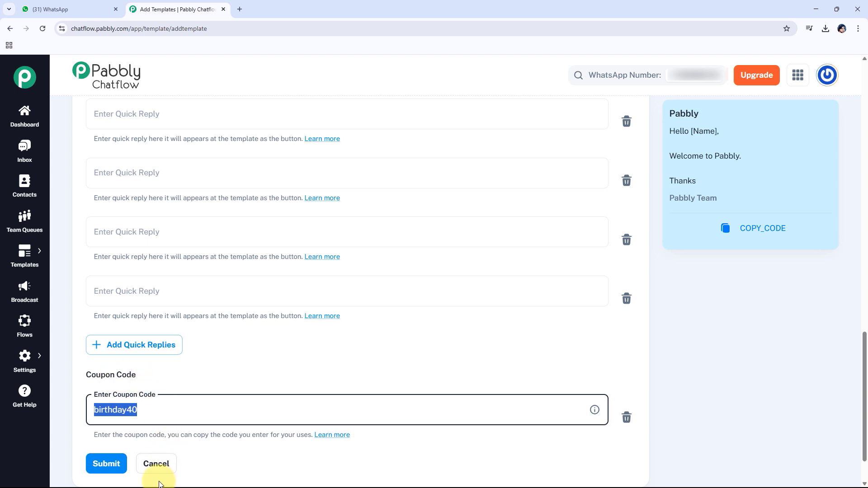
Delete the coupon code and all of the empty quick reply fields.
click(626, 417)
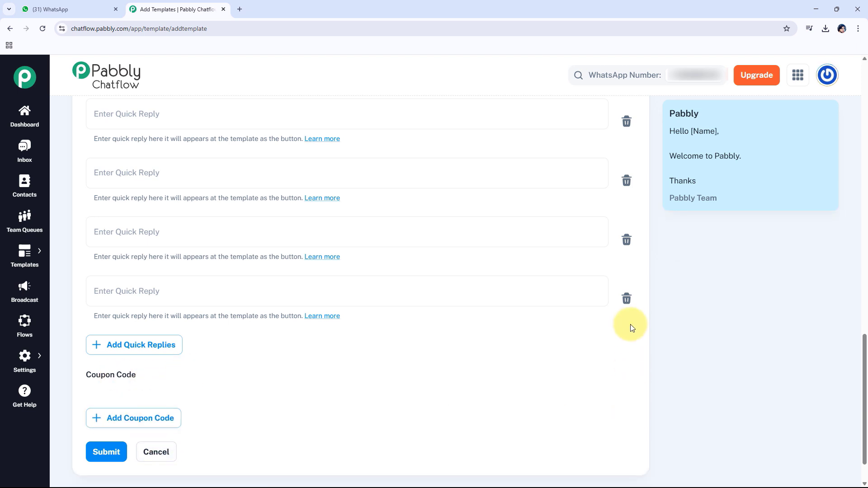
click(626, 302)
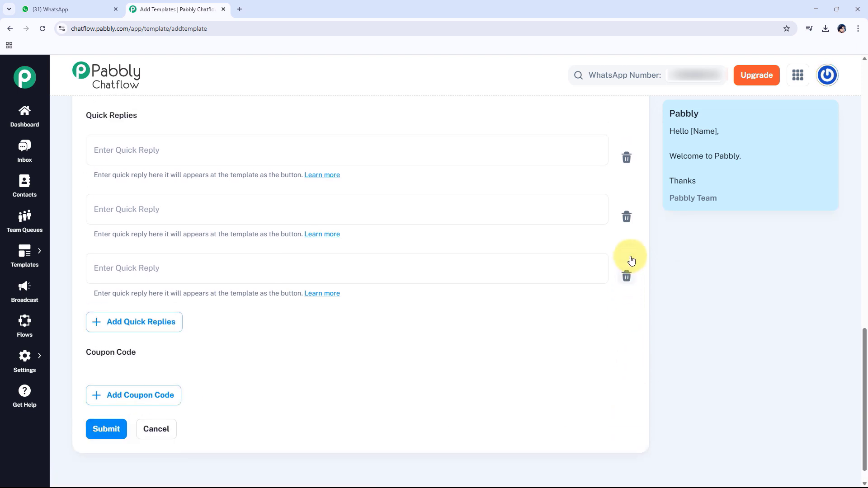
click(628, 256)
click(627, 286)
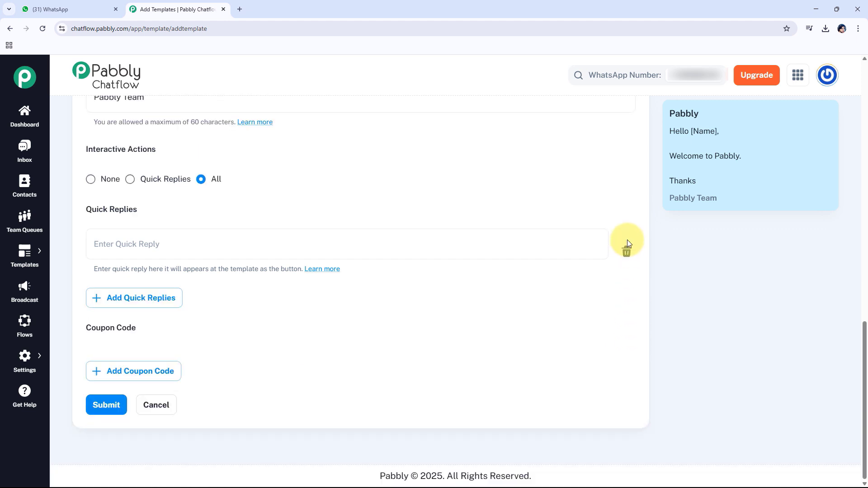
click(628, 249)
Set the interactive actions to None and submit the template.
scroll(334, 276, down, 2)
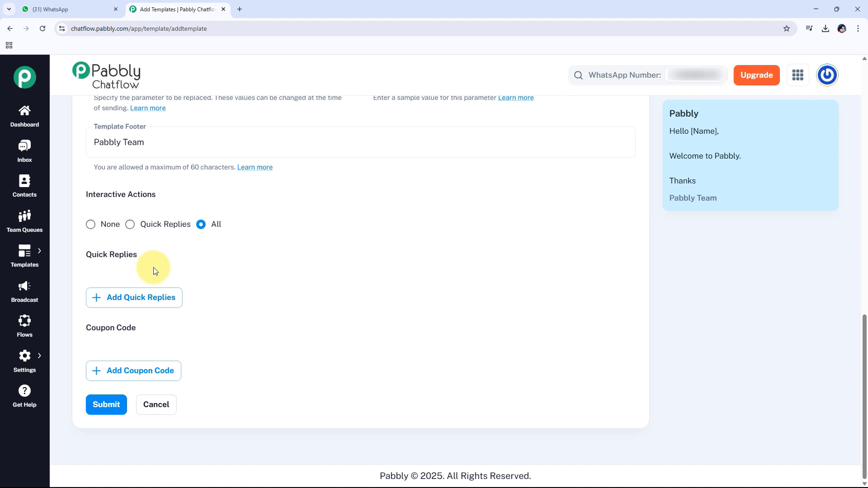
click(90, 225)
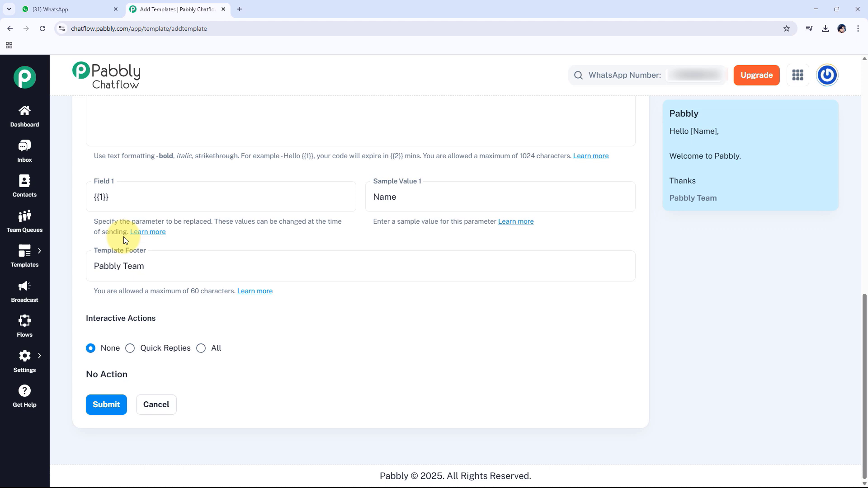
click(114, 405)
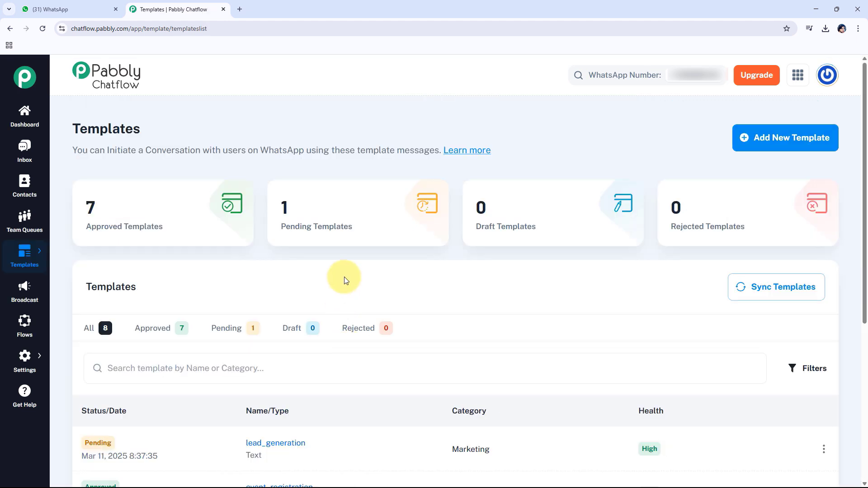
Check the approval status of lead_generation in the templates list and preview its message.
scroll(369, 291, down, 3)
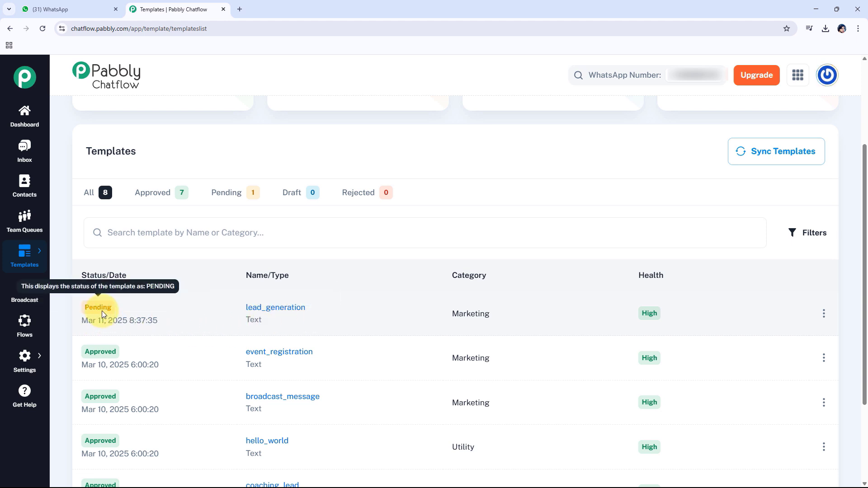
click(88, 321)
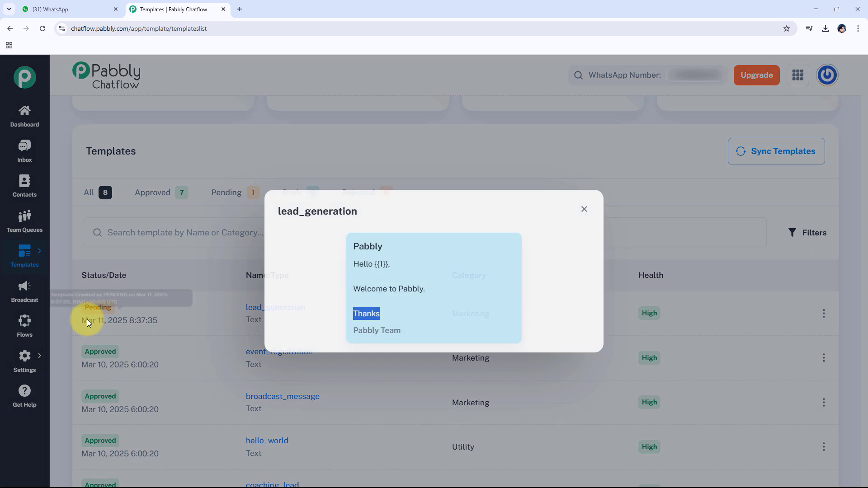
click(87, 320)
click(181, 310)
click(164, 319)
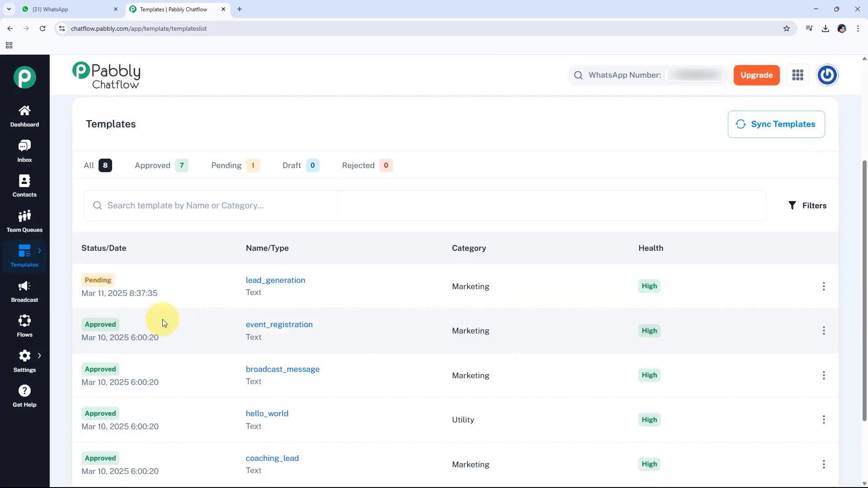
click(294, 286)
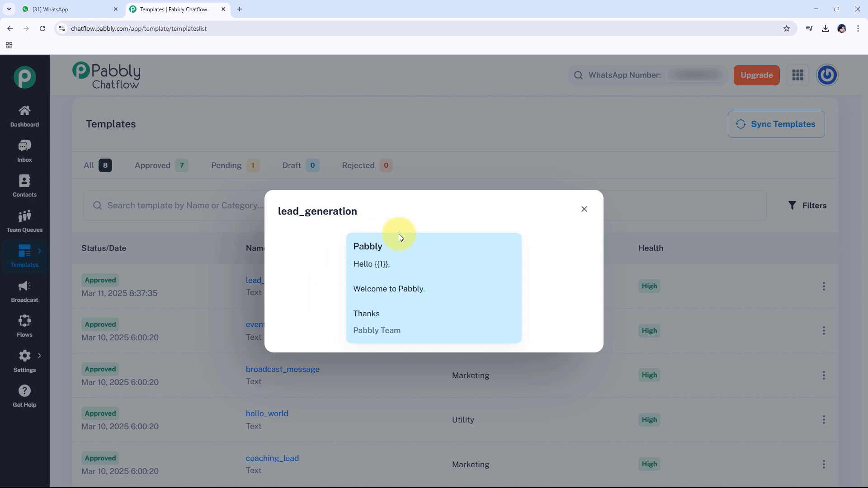
click(188, 311)
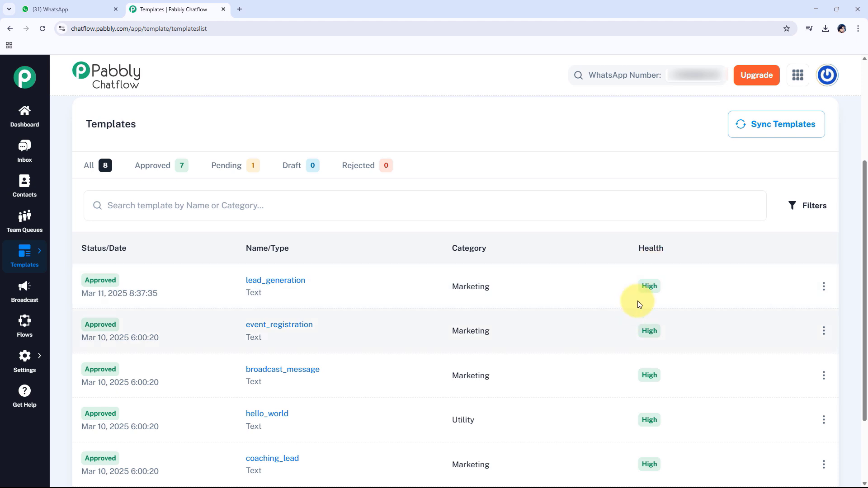
Examine the actions available for lead_generation and review the statuses in the templates list.
click(825, 288)
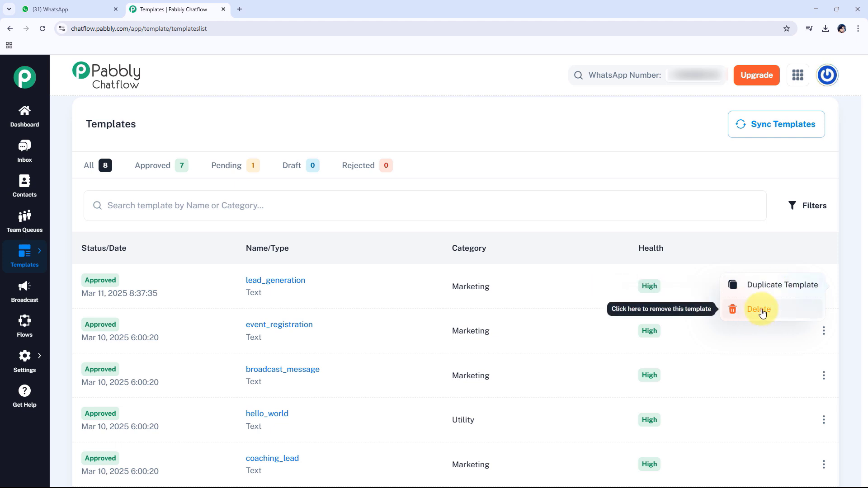
click(827, 300)
scroll(791, 397, down, 2)
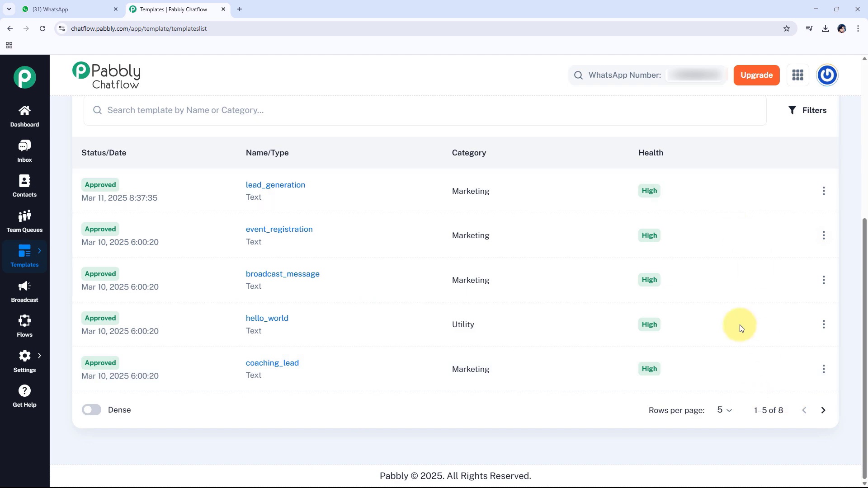
scroll(659, 271, up, 3)
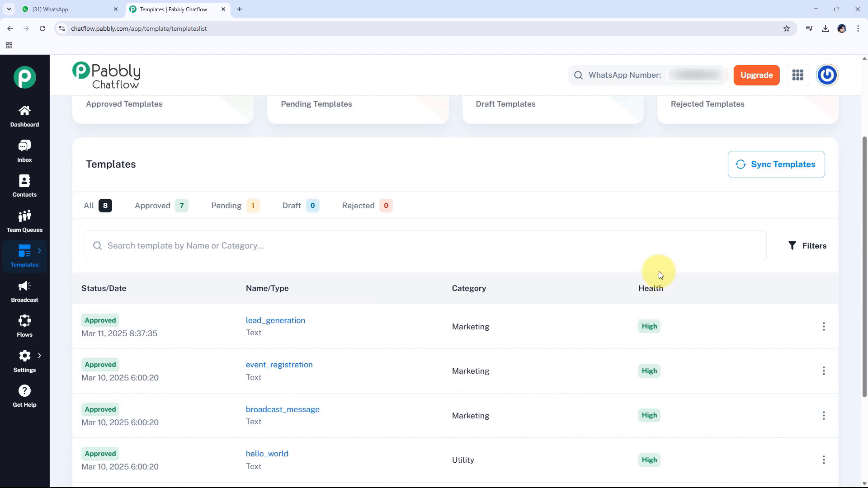
scroll(658, 271, up, 2)
scroll(639, 261, down, 5)
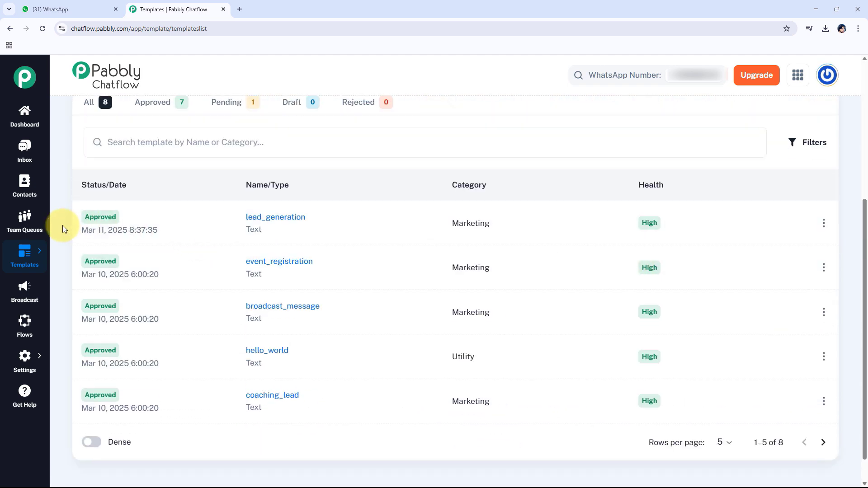
mouse_move(108, 222)
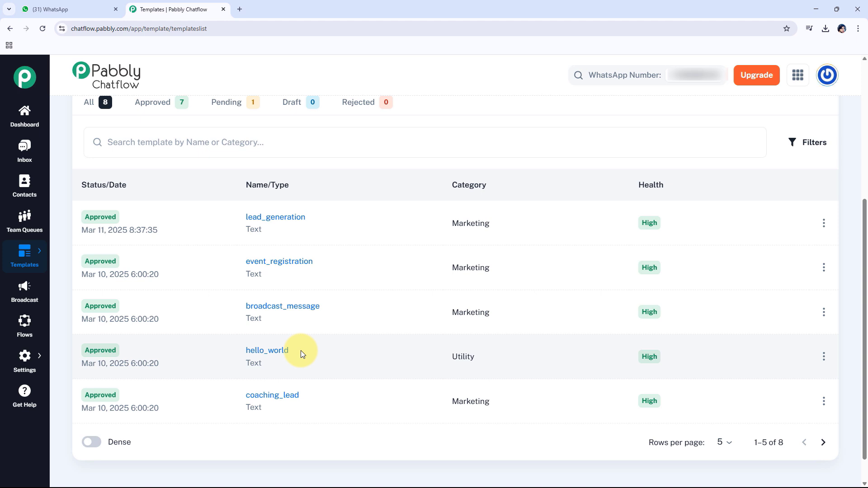
scroll(301, 351, up, 5)
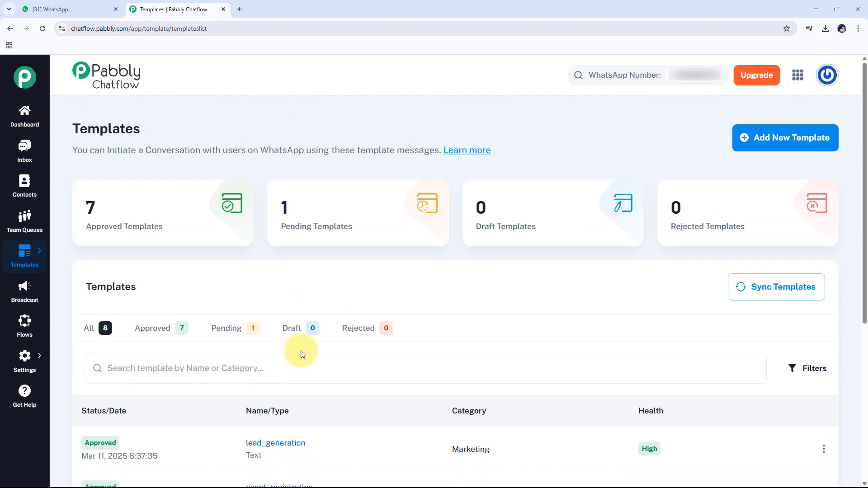